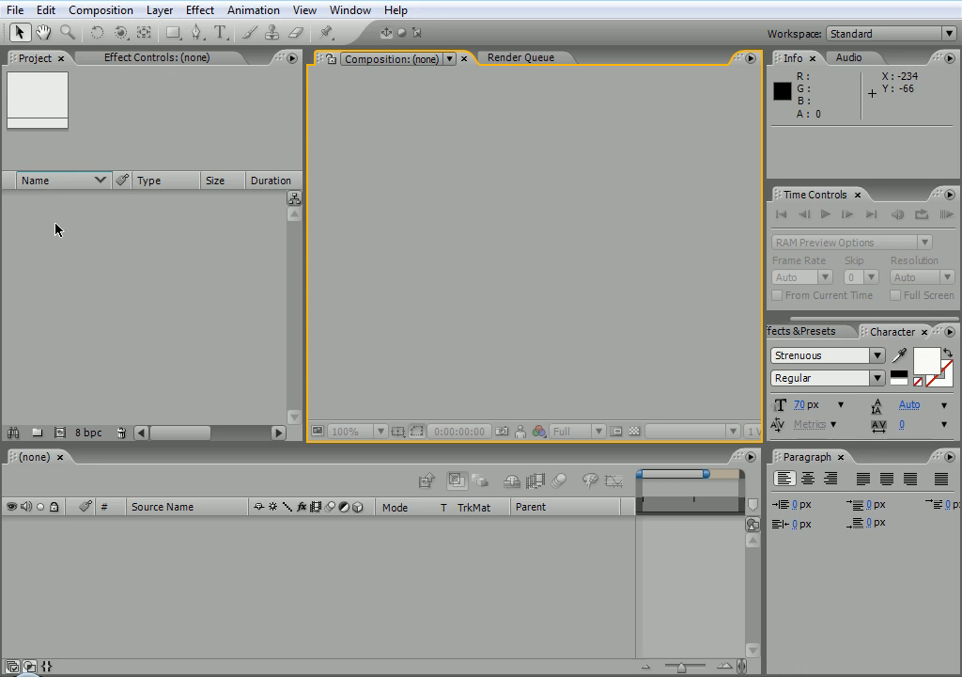
Rearrange the workspace by redocking the Timeline and Composition panels and grouping Info and Effect Controls with Composition
left_click_drag(11, 459, 413, 244)
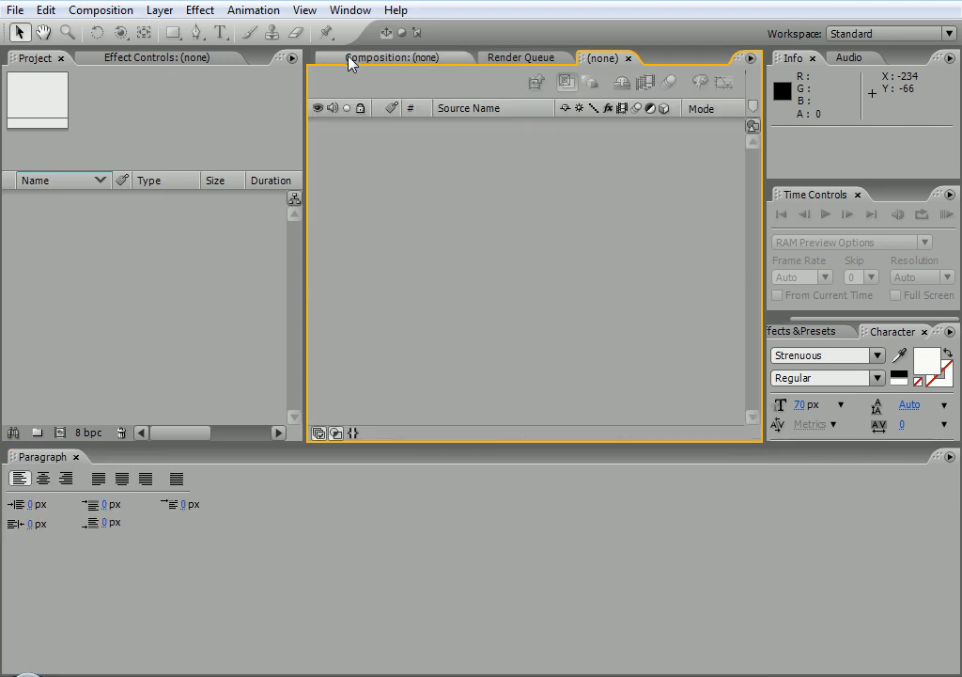
left_click_drag(324, 62, 8, 314)
left_click_drag(800, 65, 272, 247)
left_click(80, 59)
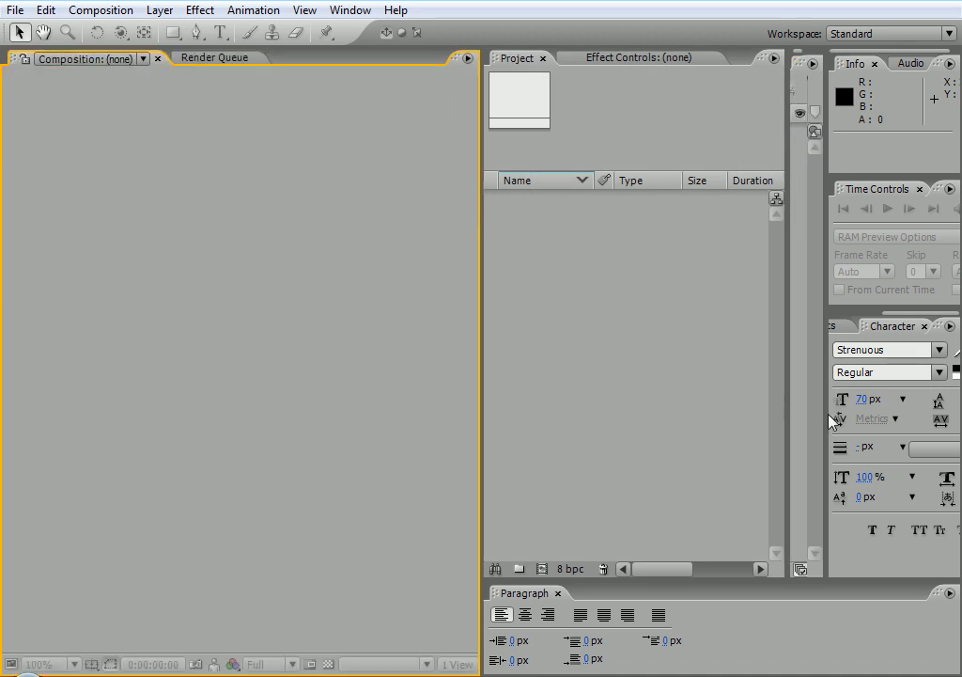
left_click_drag(855, 63, 260, 314)
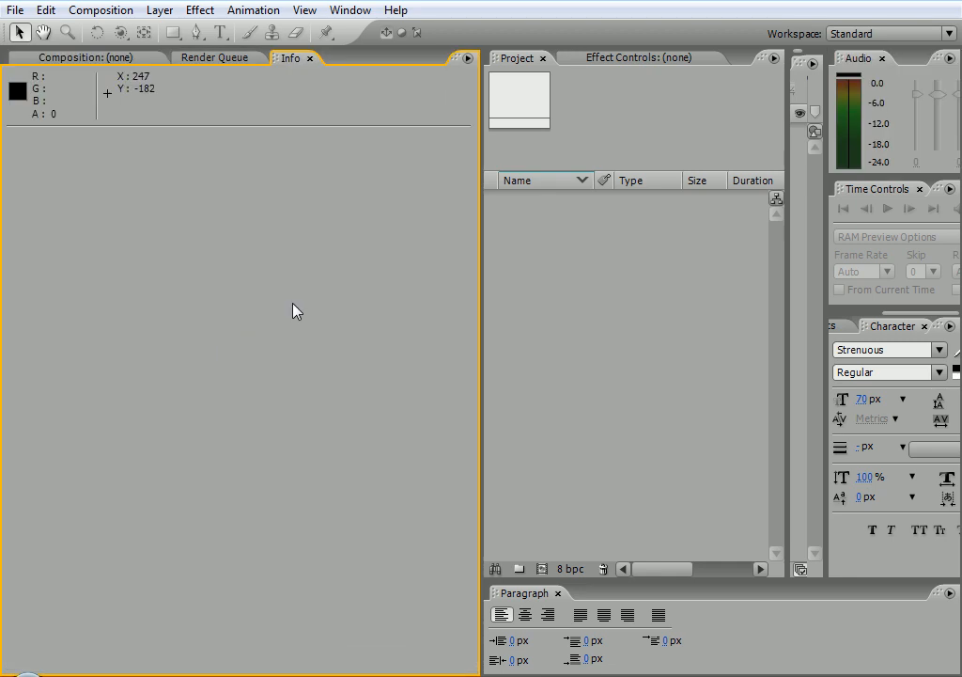
left_click(513, 256)
left_click_drag(647, 64, 300, 365)
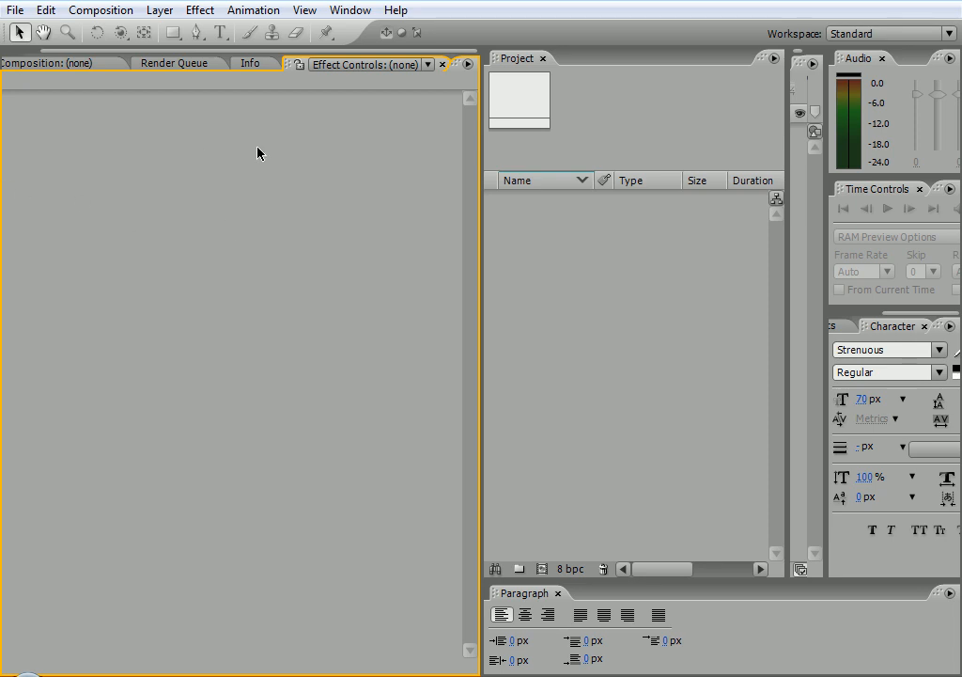
Try to restore the original panel layout by choosing the Standard workspace again
left_click(843, 35)
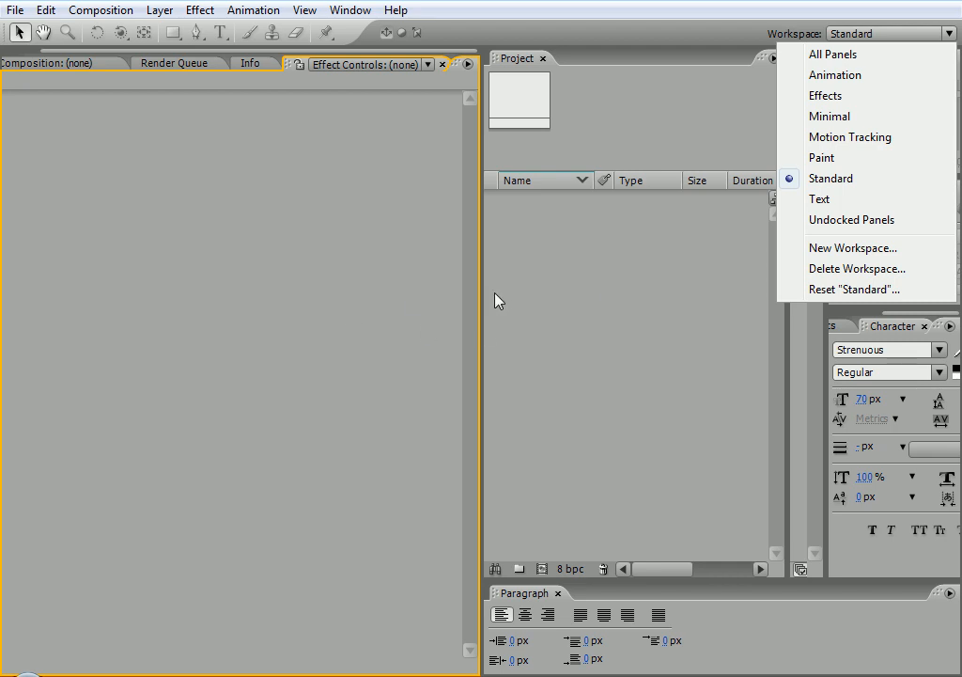
left_click(829, 183)
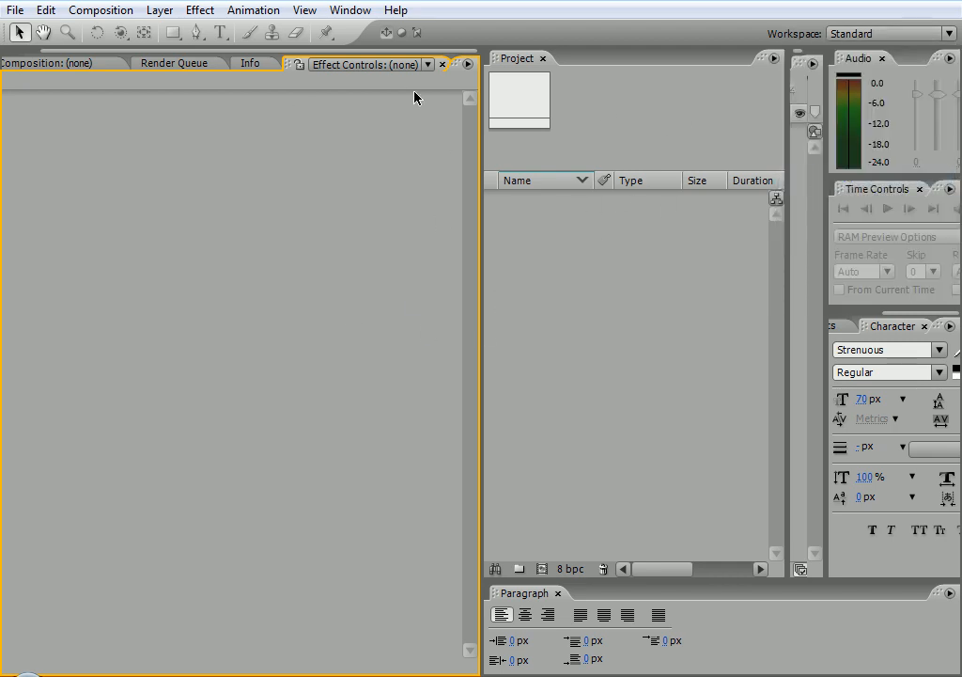
left_click(882, 34)
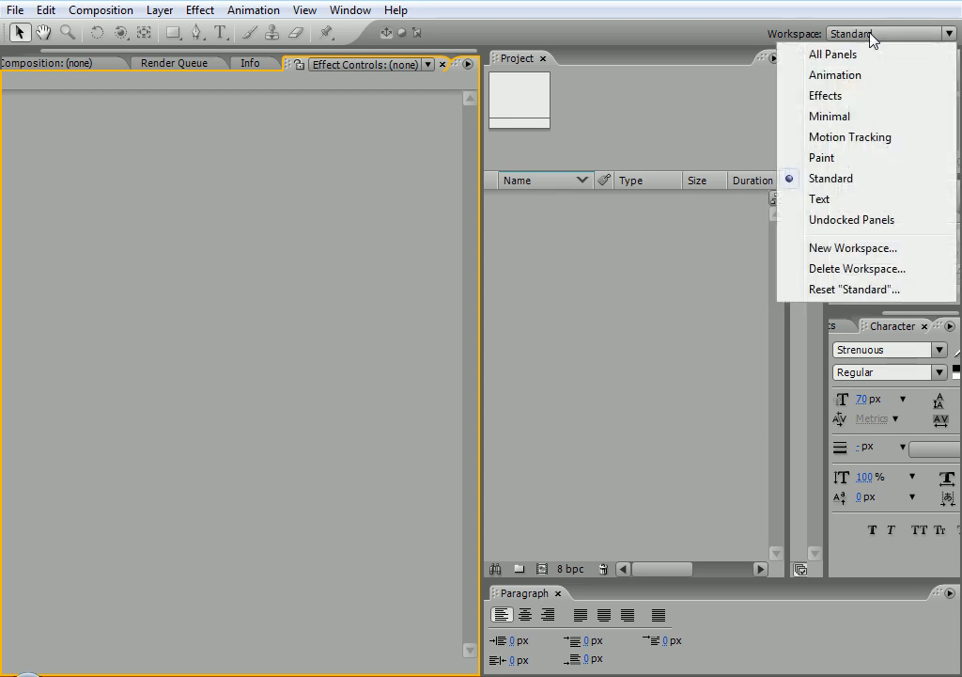
left_click(830, 180)
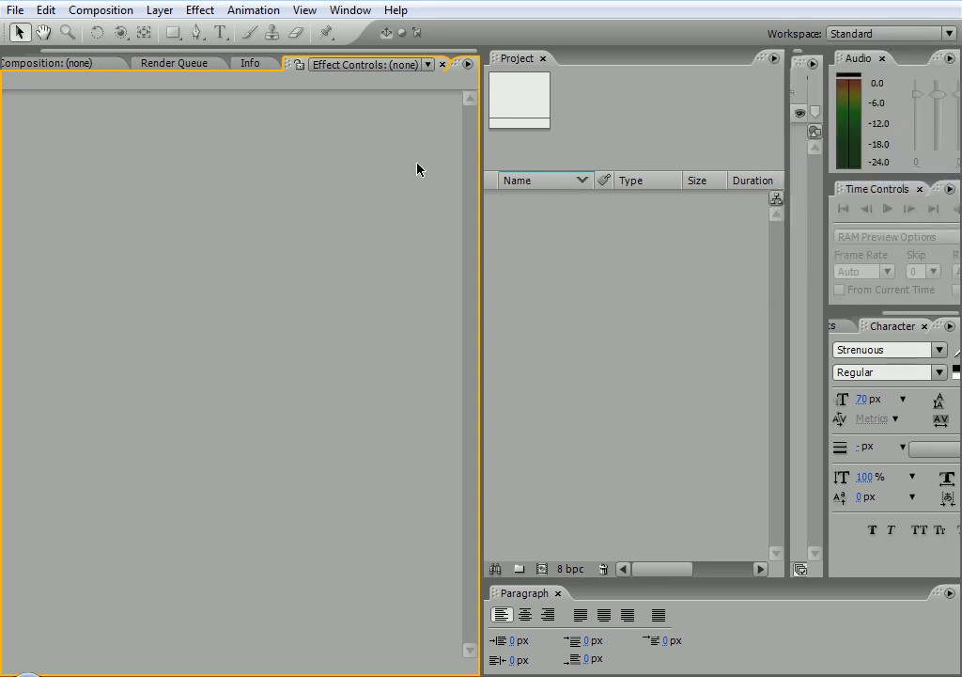
View the Composition, Render Queue and Info panels in their shared group one after another
left_click(58, 63)
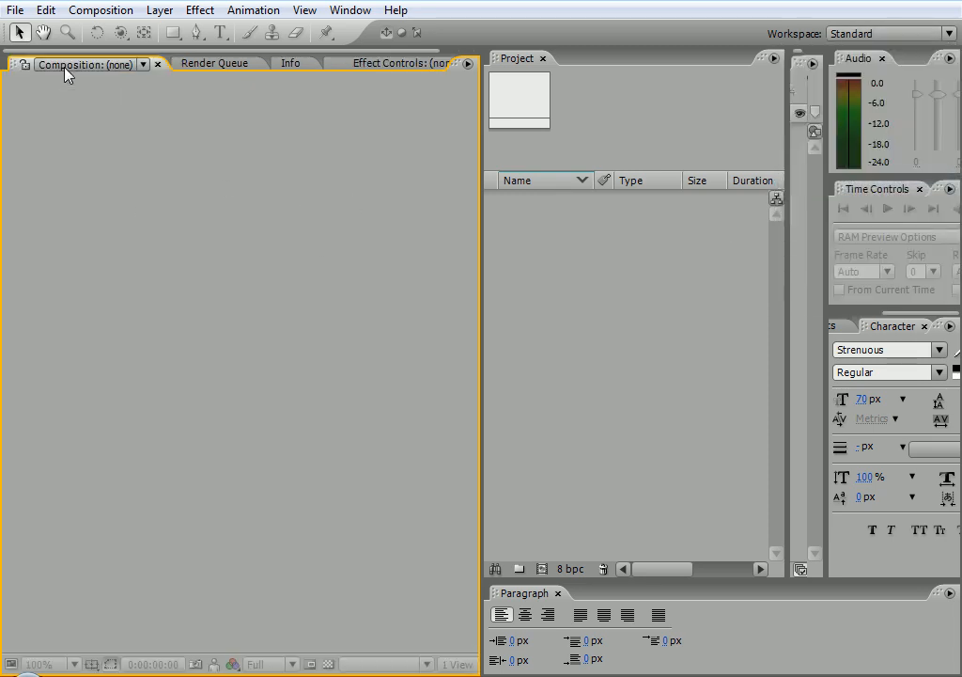
left_click(187, 68)
left_click(301, 66)
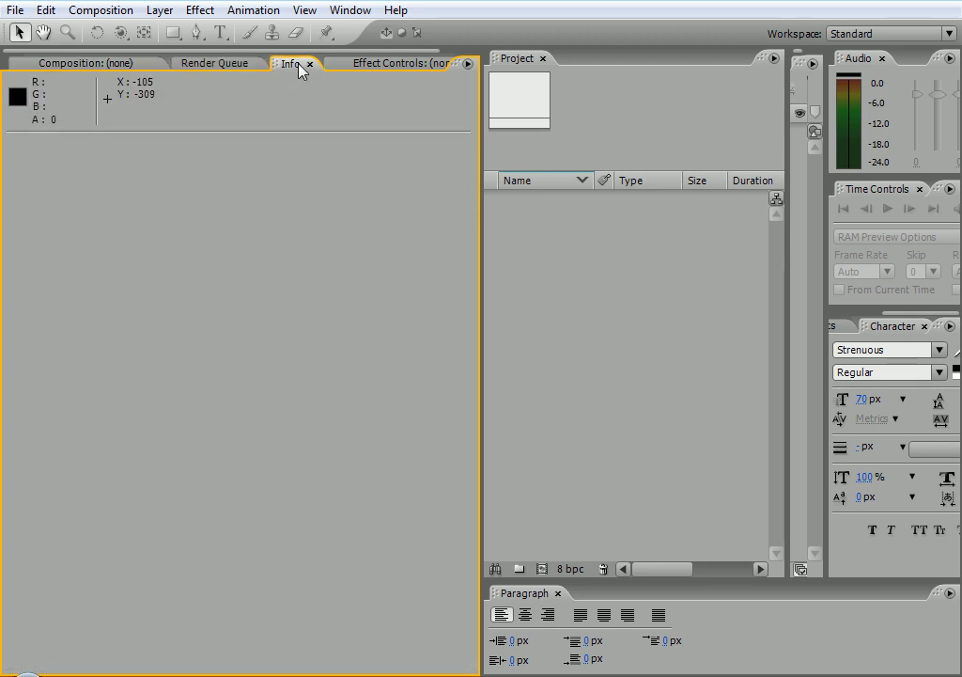
Reset the Standard workspace and discard the layout changes made to it
left_click(839, 36)
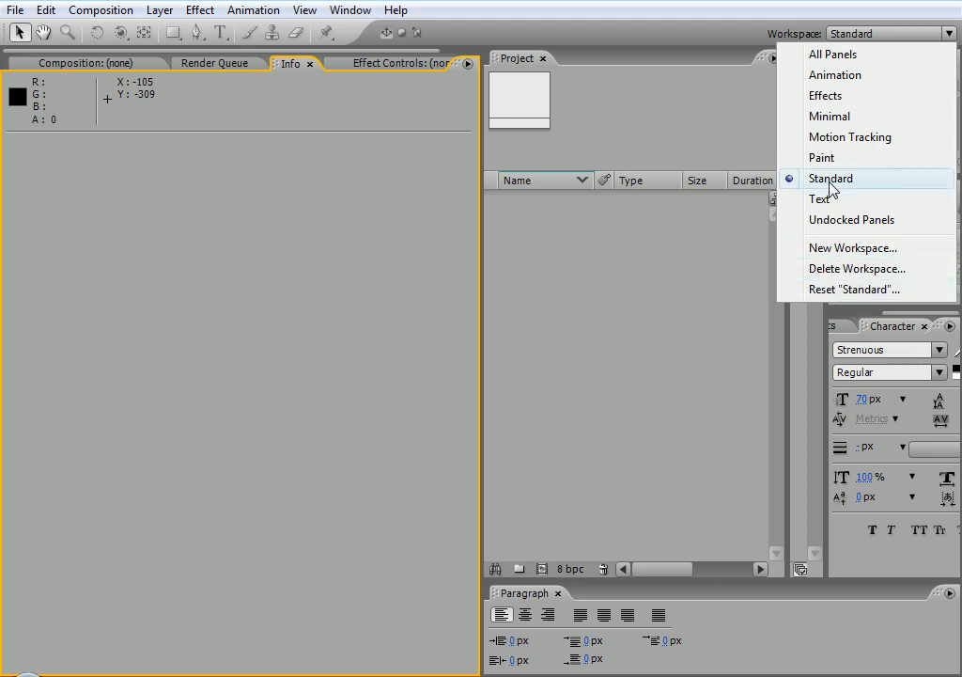
left_click(841, 290)
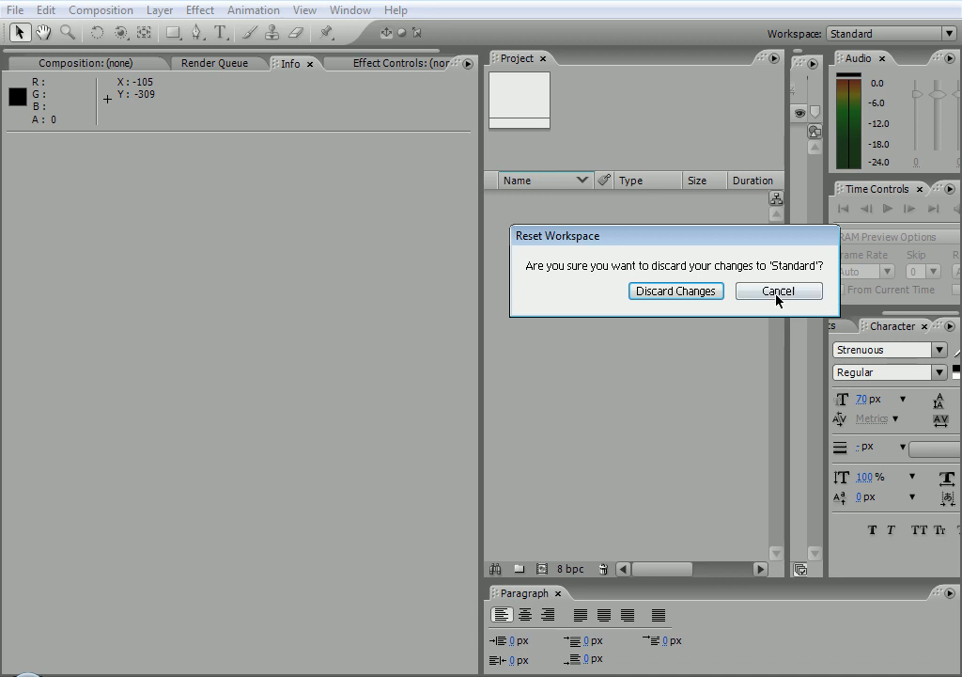
left_click(655, 293)
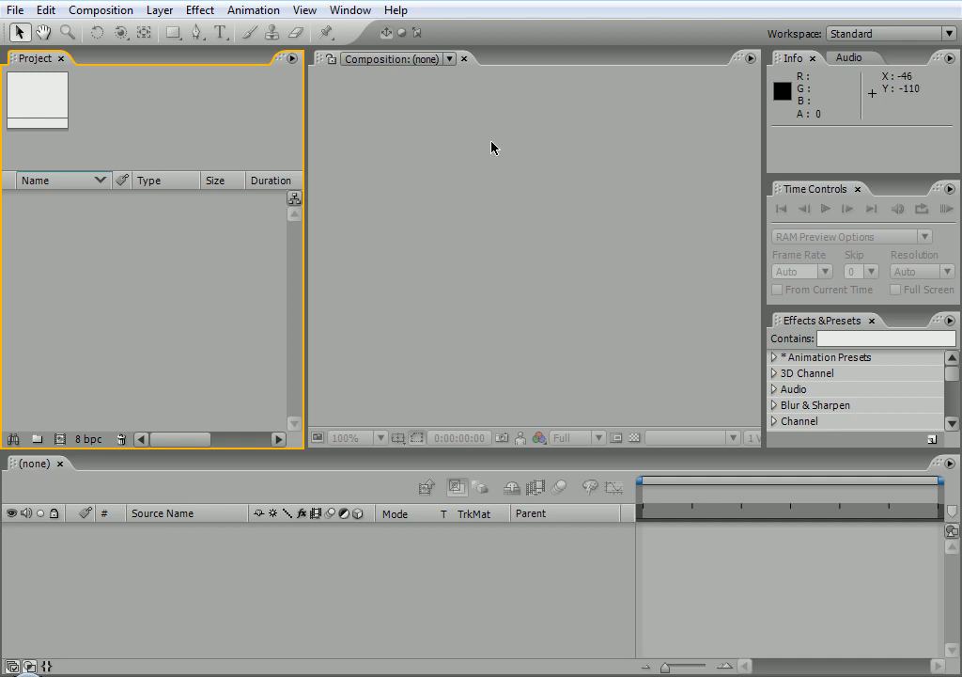
left_click(423, 155)
left_click(150, 229)
left_click(672, 215)
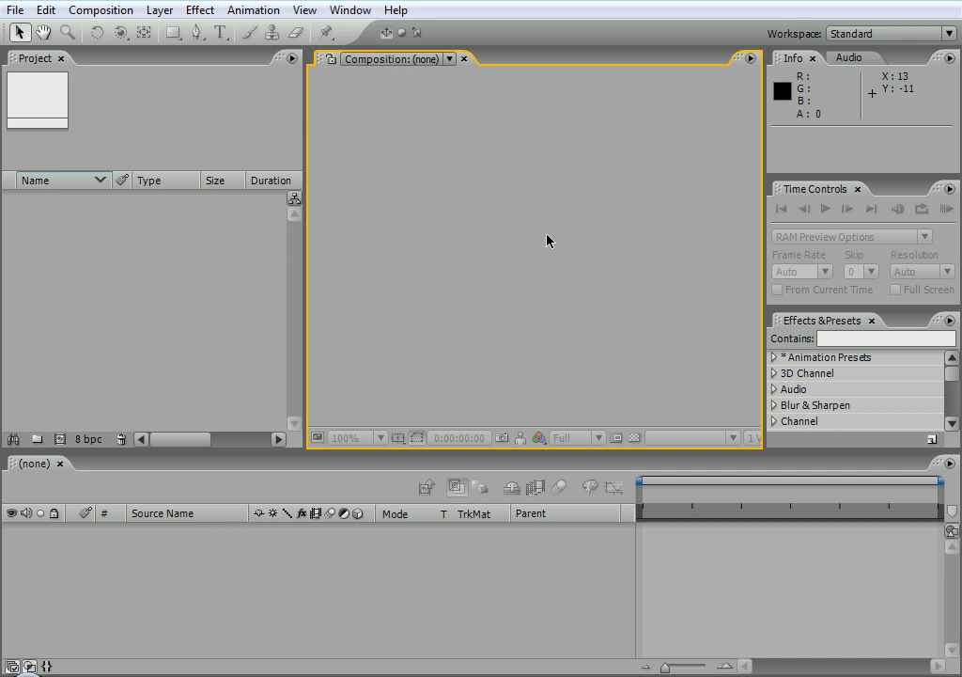
left_click(846, 34)
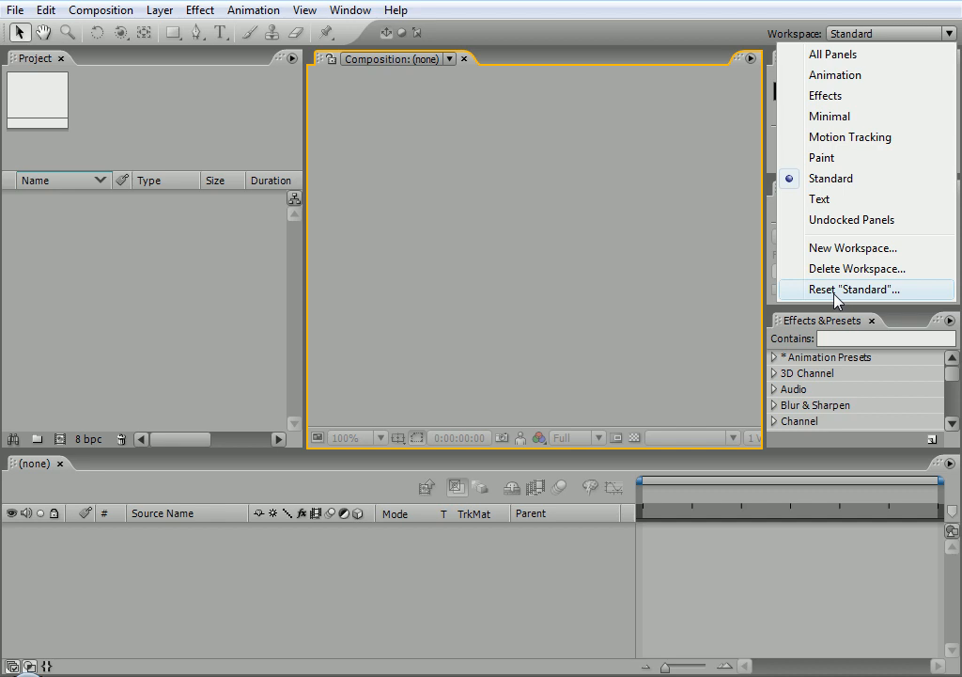
left_click(409, 261)
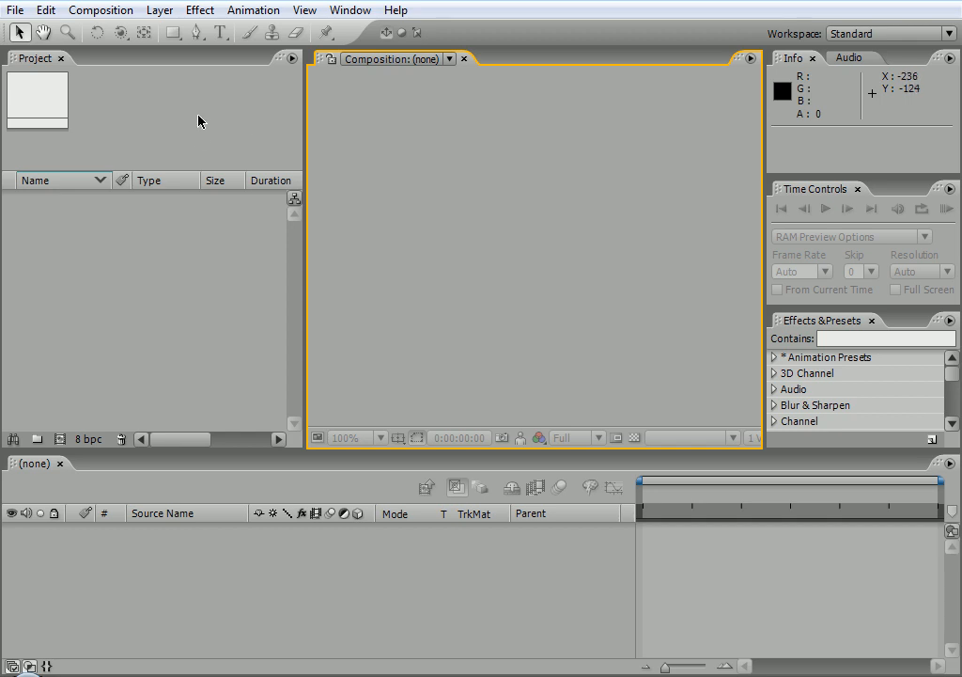
left_click(851, 34)
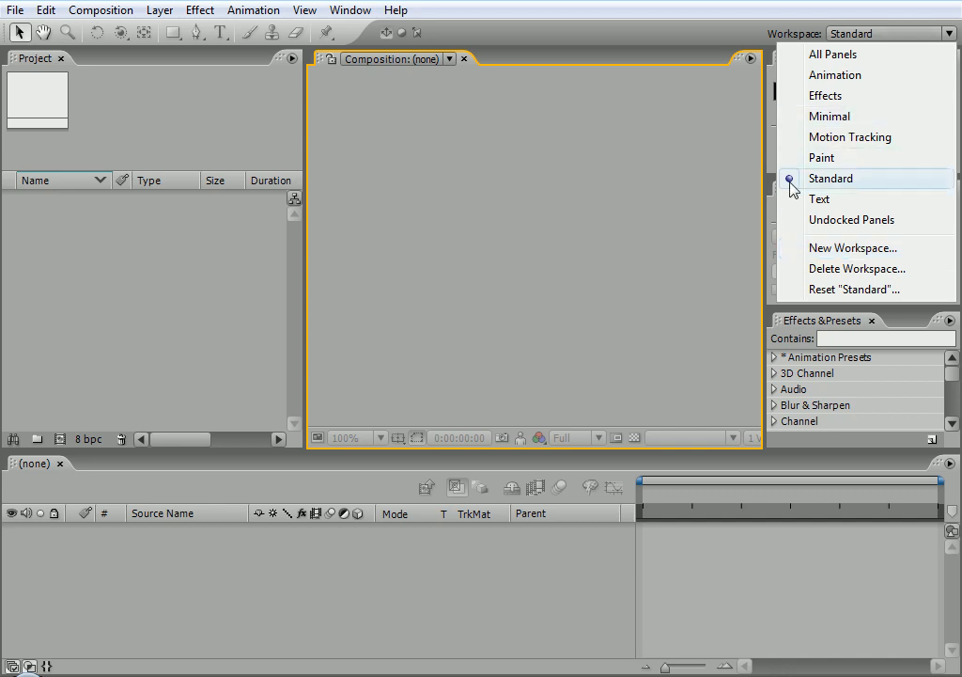
left_click(508, 274)
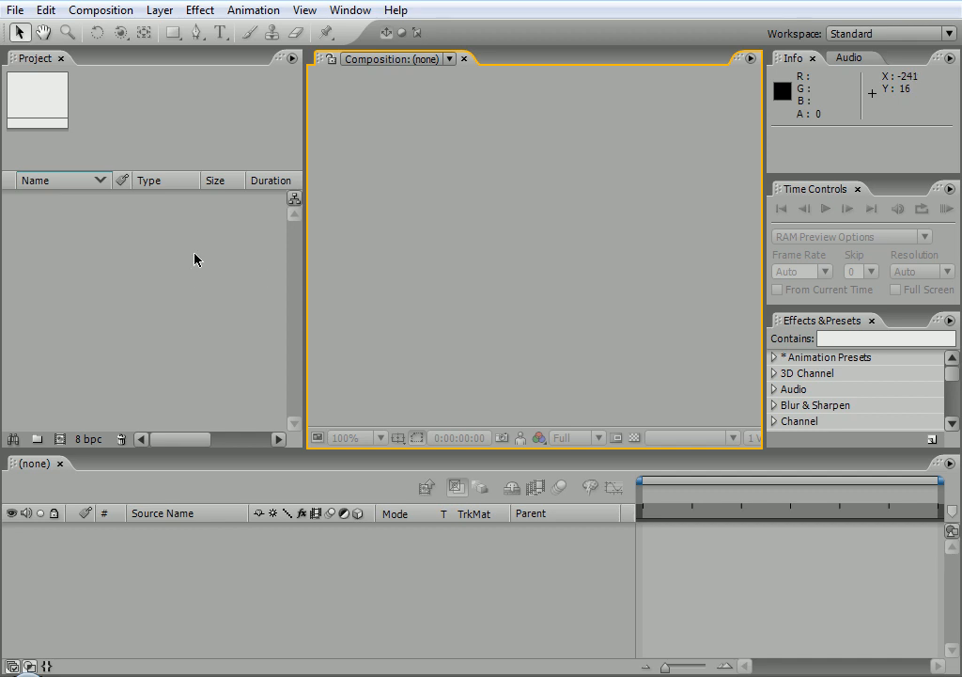
Examine the project import options and the Import File dialog without importing anything
left_click(12, 13)
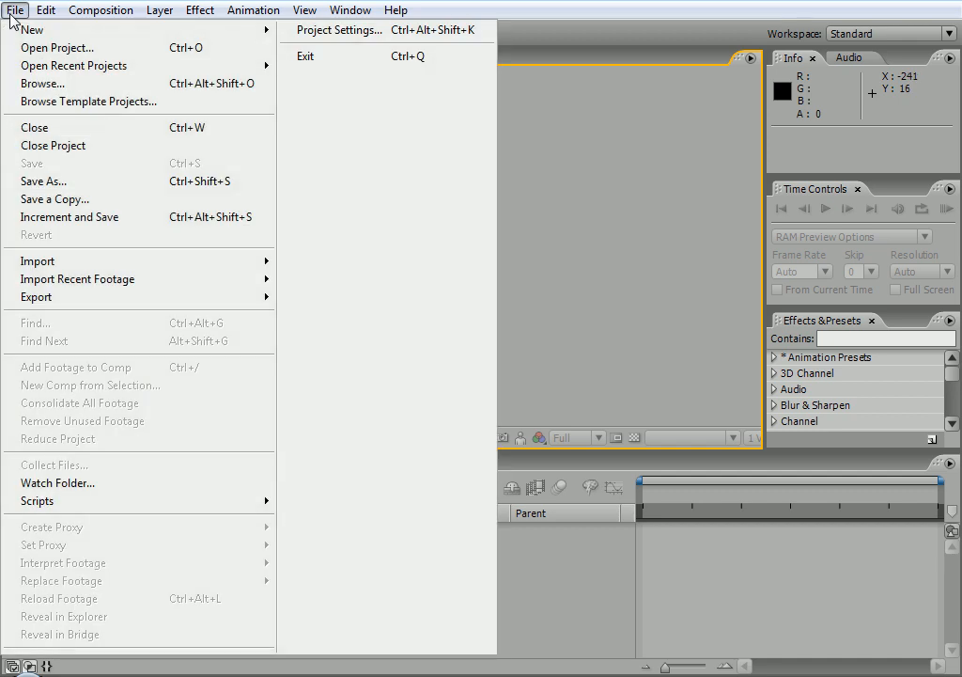
mouse_move(94, 262)
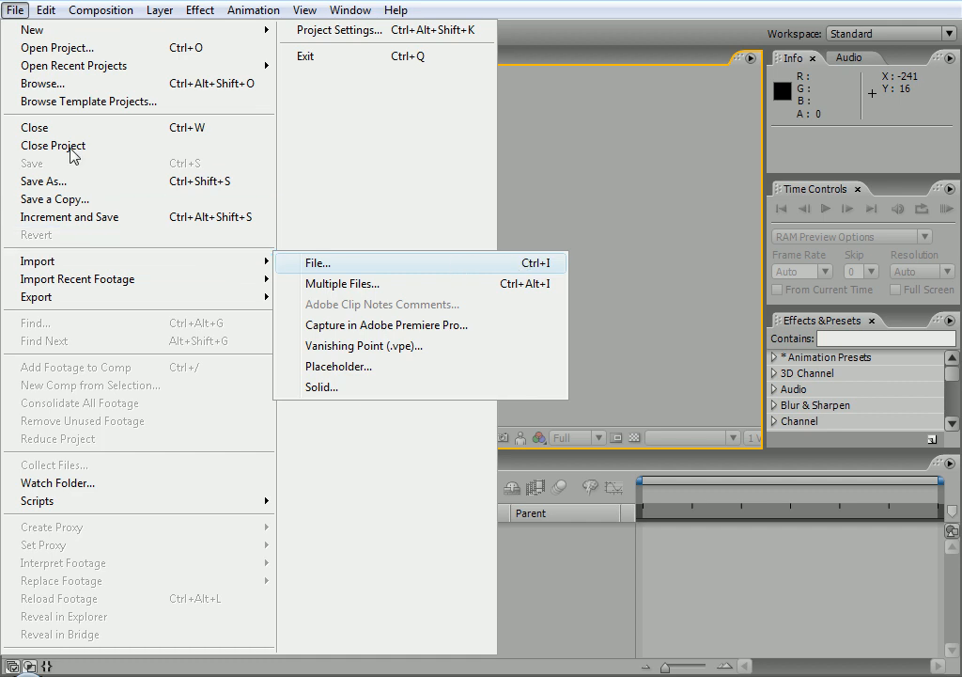
mouse_move(42, 270)
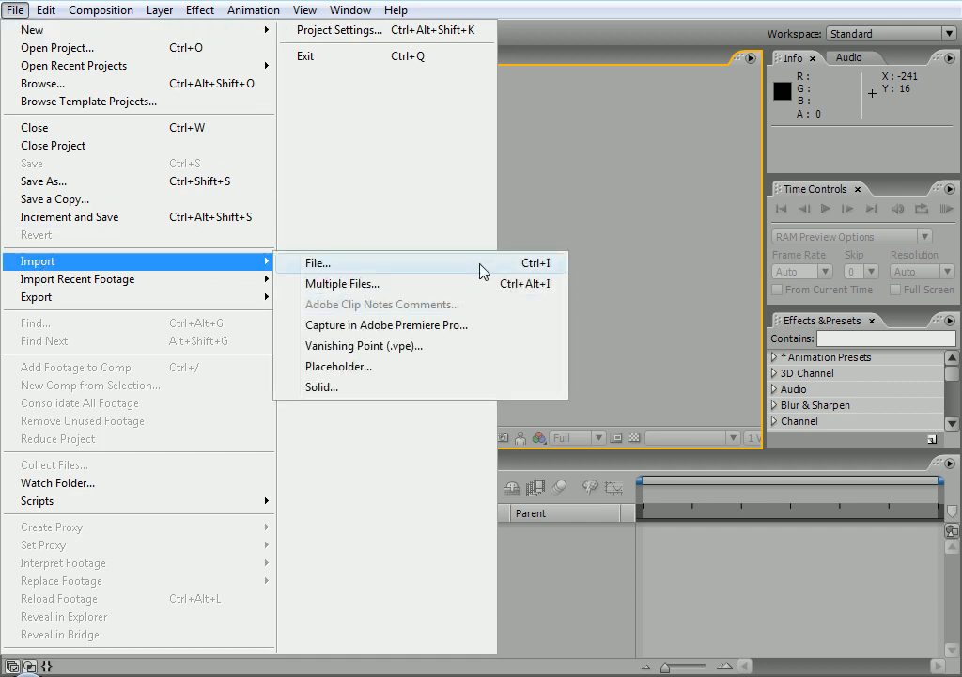
left_click(607, 225)
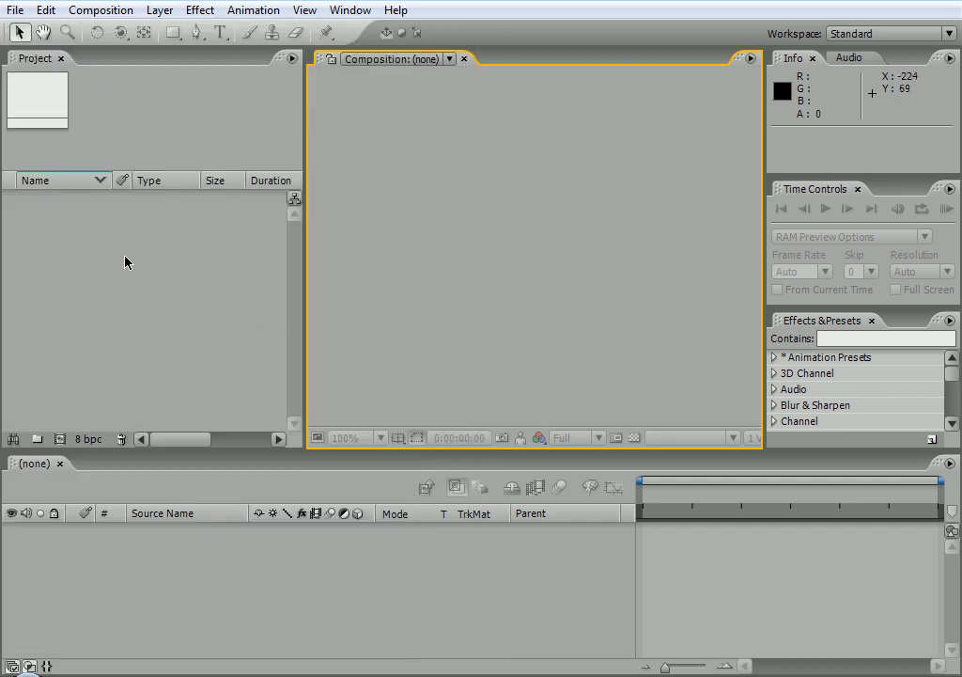
double_click(130, 278)
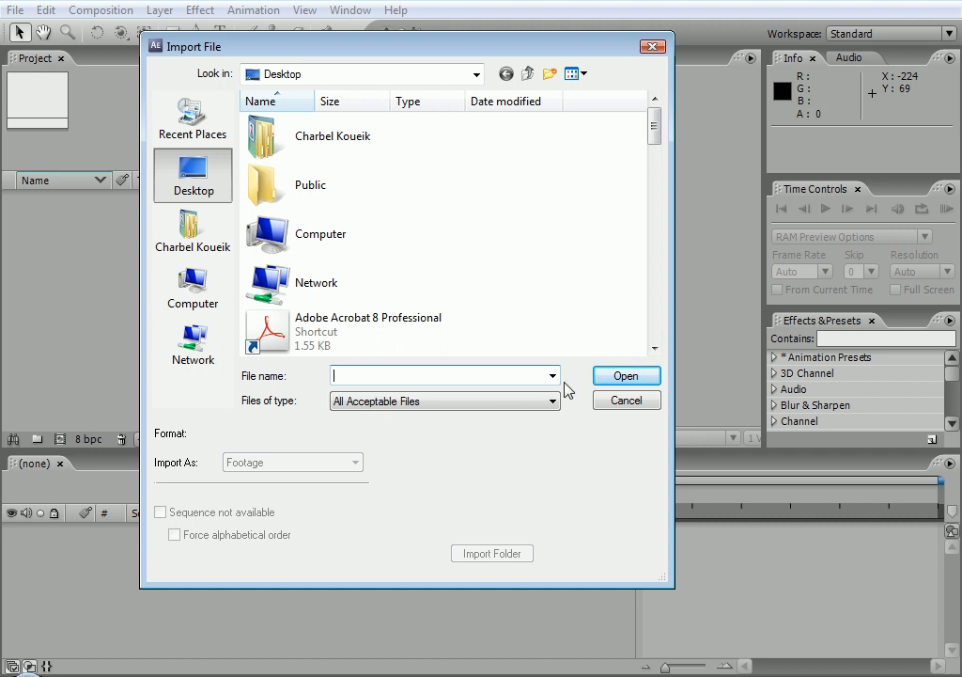
left_click(625, 400)
left_click(13, 10)
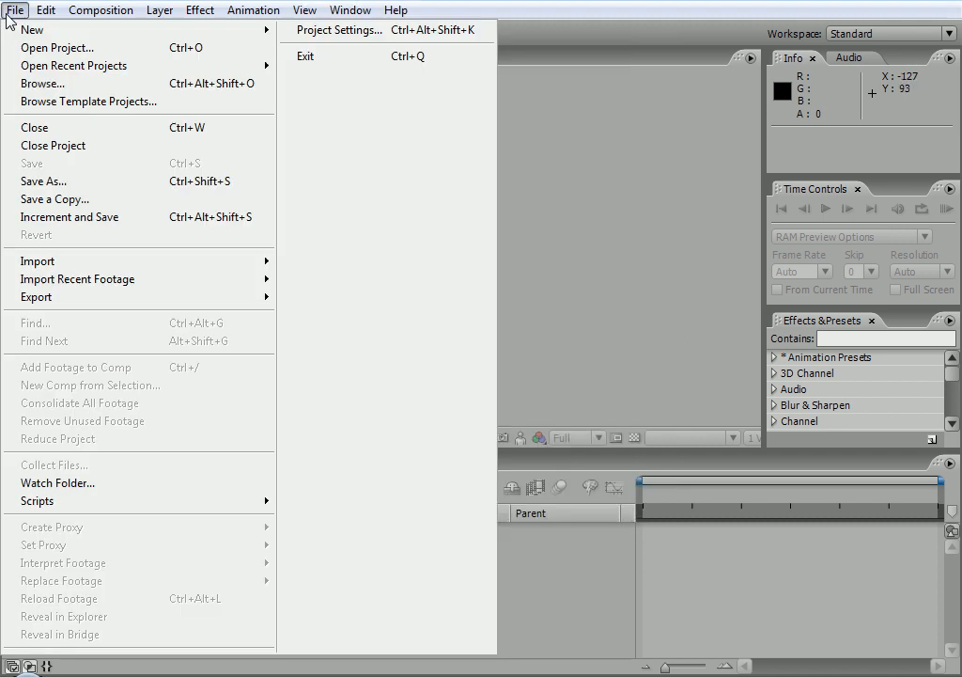
left_click(708, 317)
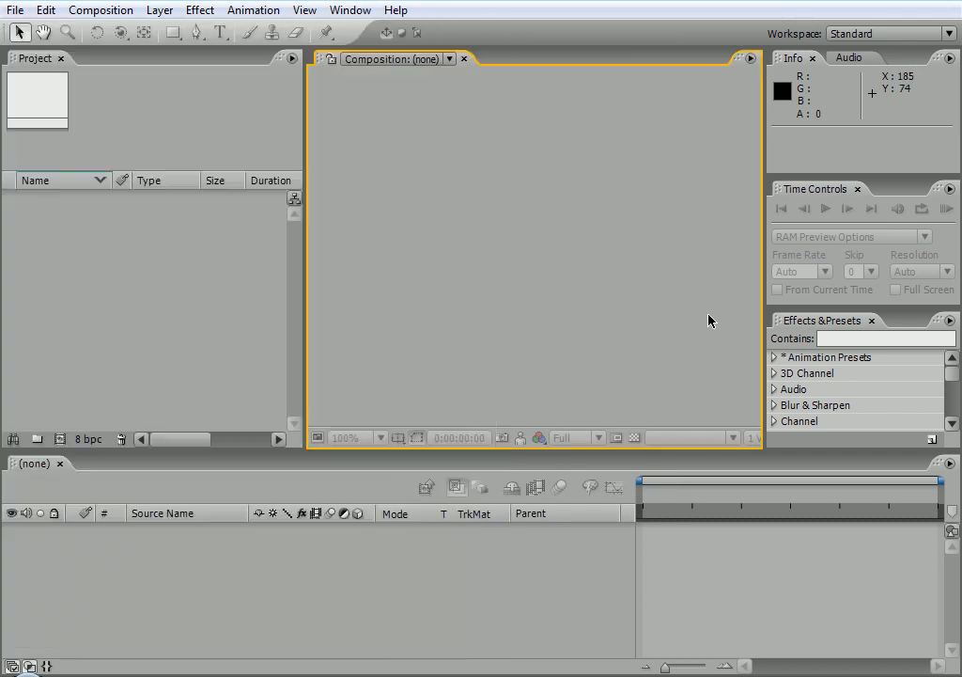
Import the JPEG Bugs_Bunny_Looney_Tunes from the MyImages folder on Programs (D:) as footage
double_click(177, 315)
left_click(329, 79)
left_click(303, 199)
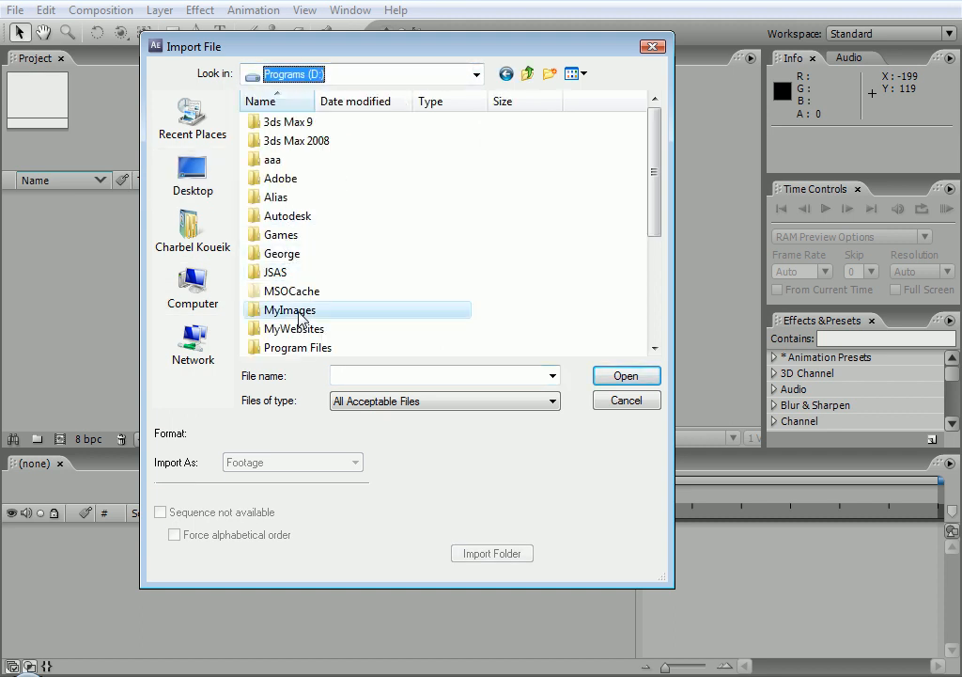
double_click(329, 312)
left_click_drag(654, 116, 656, 164)
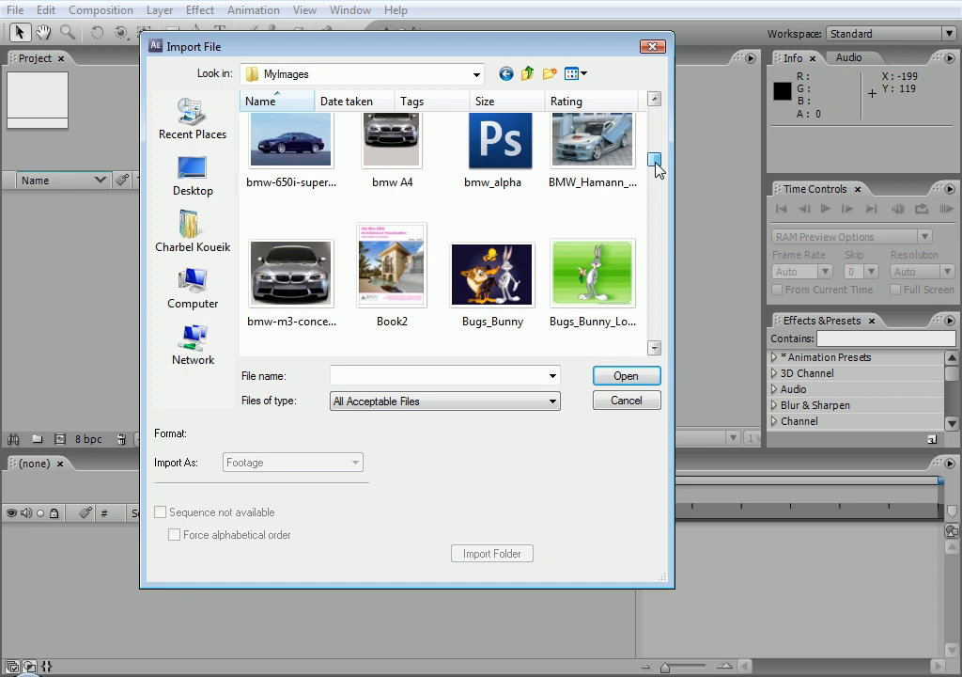
left_click(583, 278)
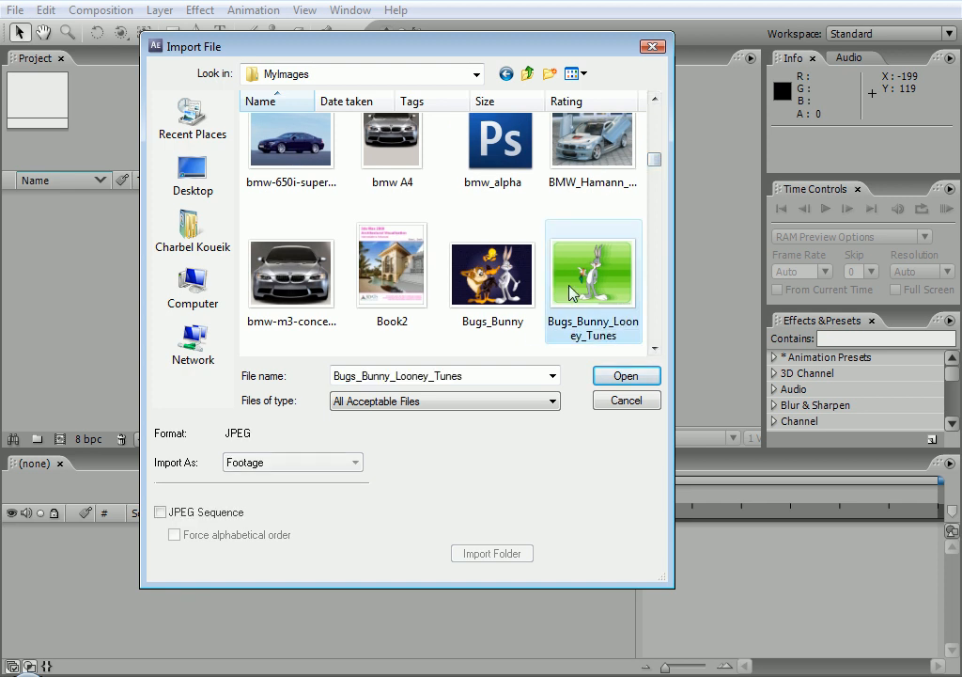
left_click(622, 377)
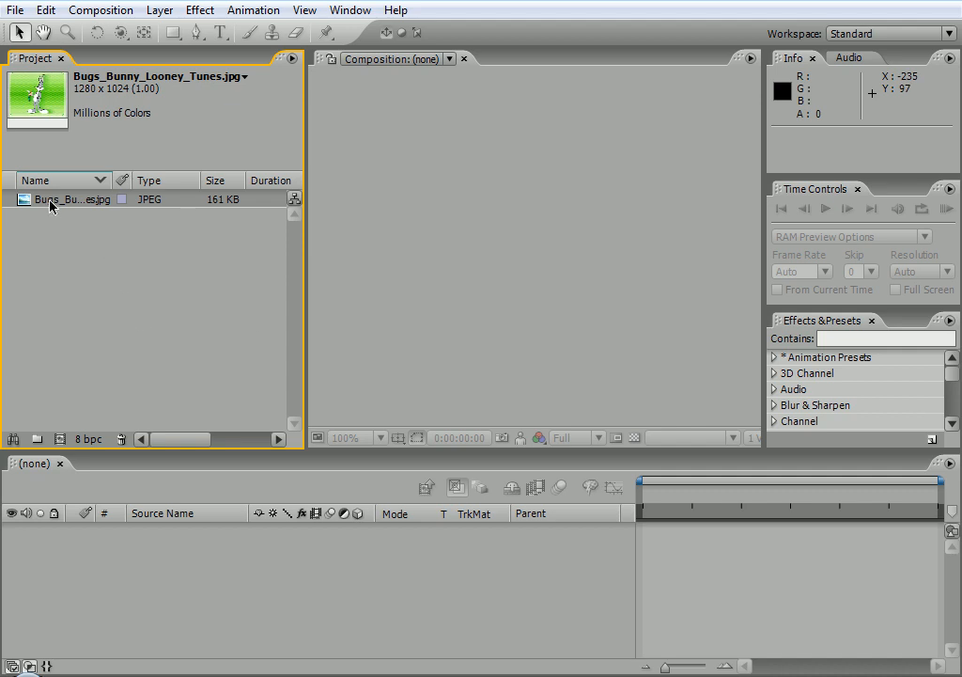
Select the imported Bugs_Bunny_Looney_Tunes.jpg in the project and examine its thumbnail and footage details
left_click(98, 266)
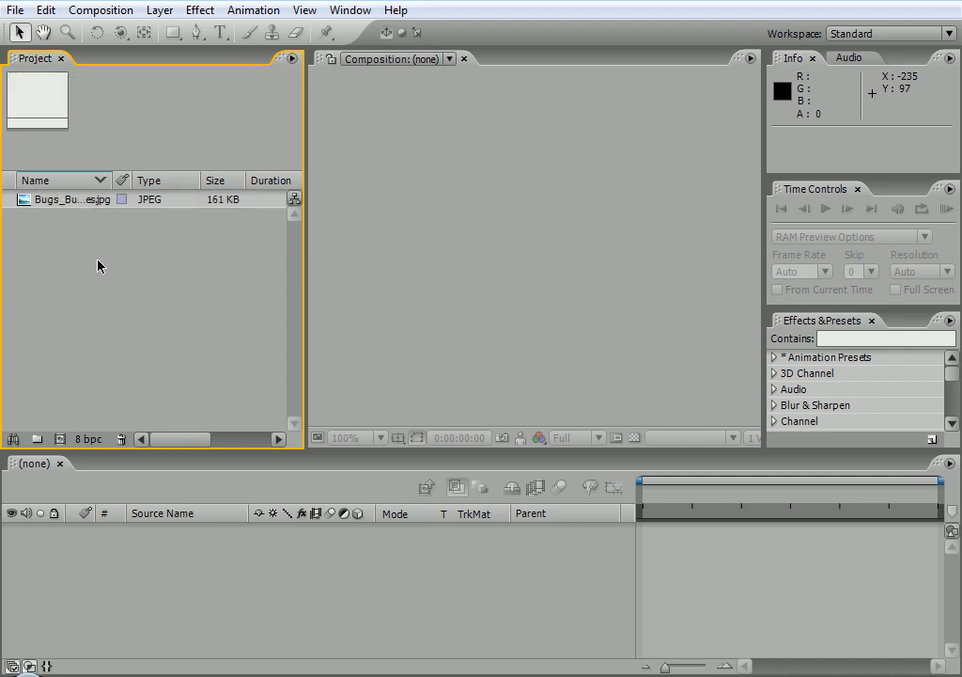
left_click(75, 200)
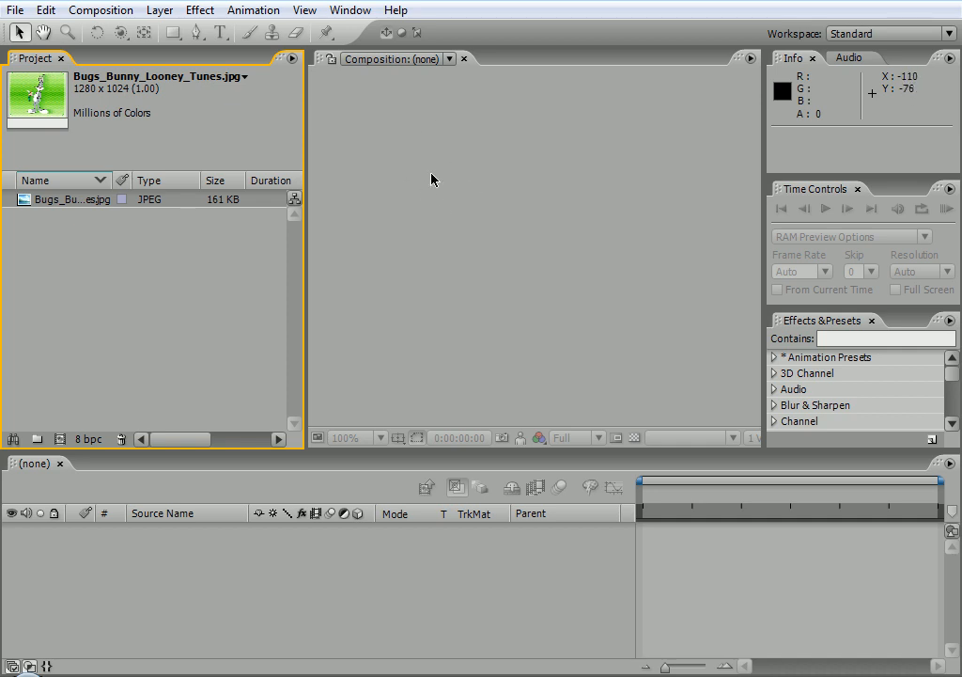
left_click(86, 327)
left_click(84, 199)
left_click(455, 267)
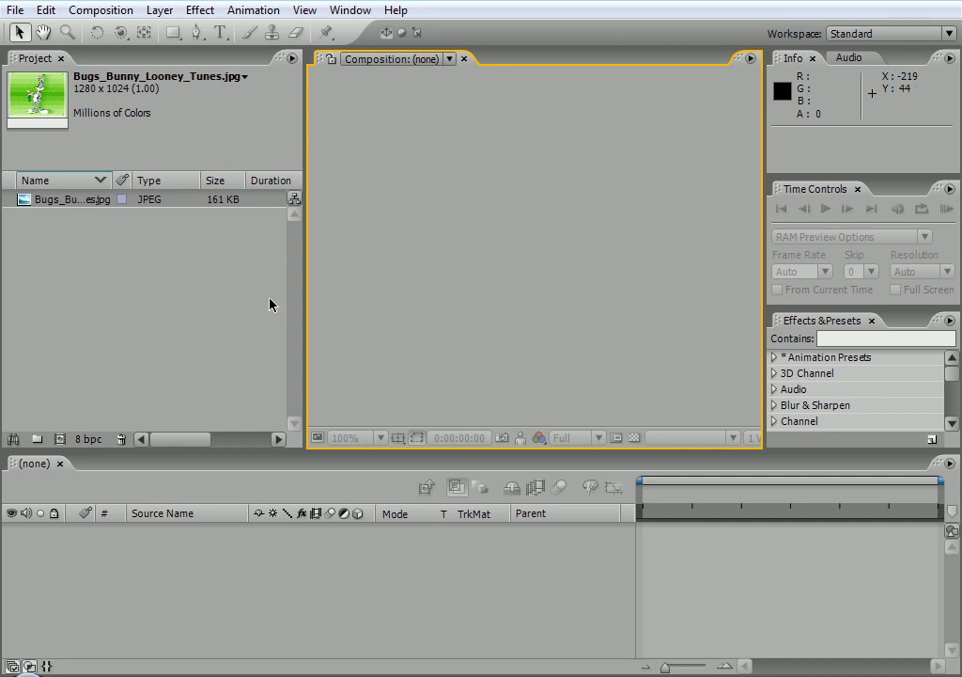
left_click(124, 322)
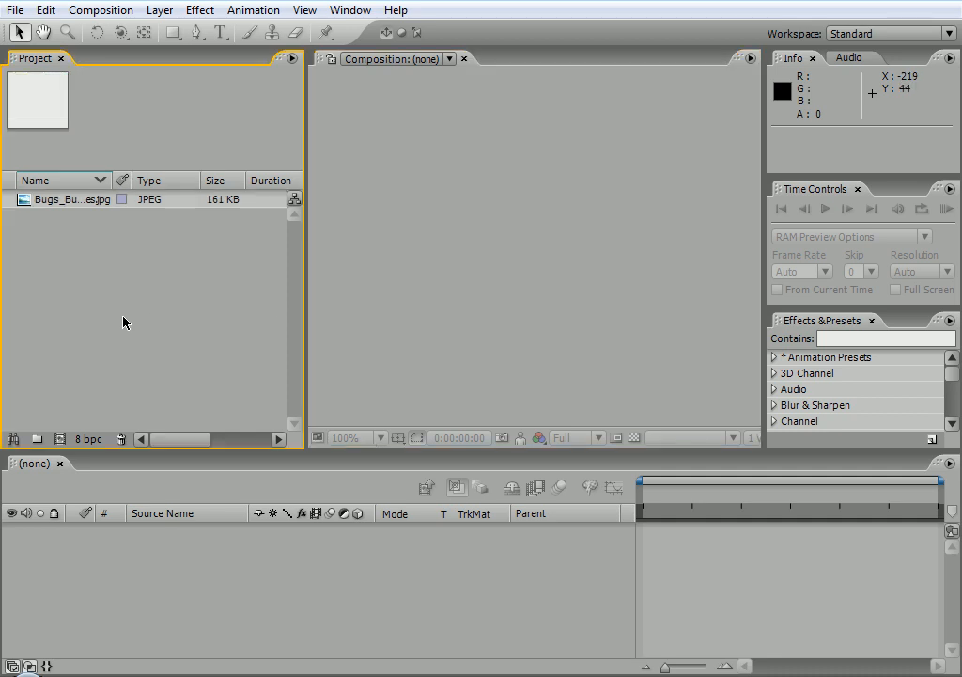
left_click(50, 201)
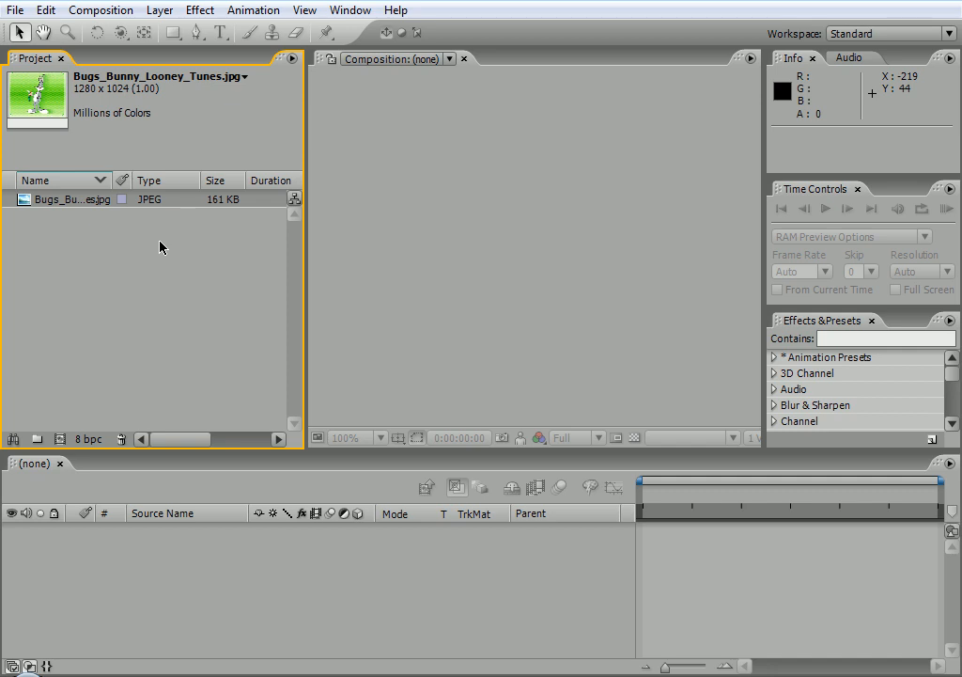
Search the project for items containing "bu", continuing from the beginning, and leave the imported image deselected
left_click(14, 439)
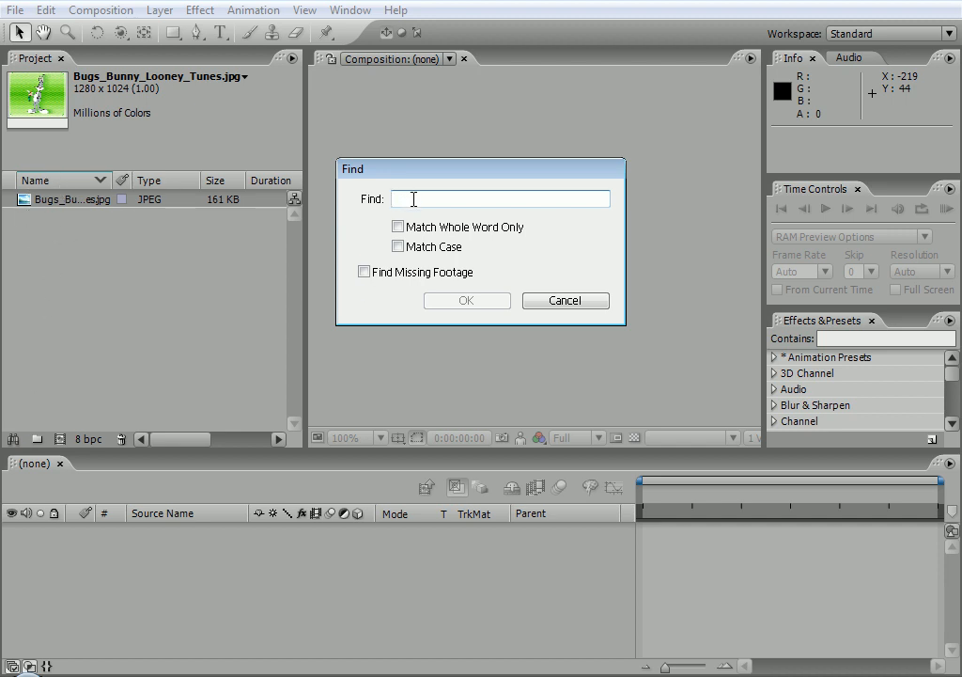
type("bu")
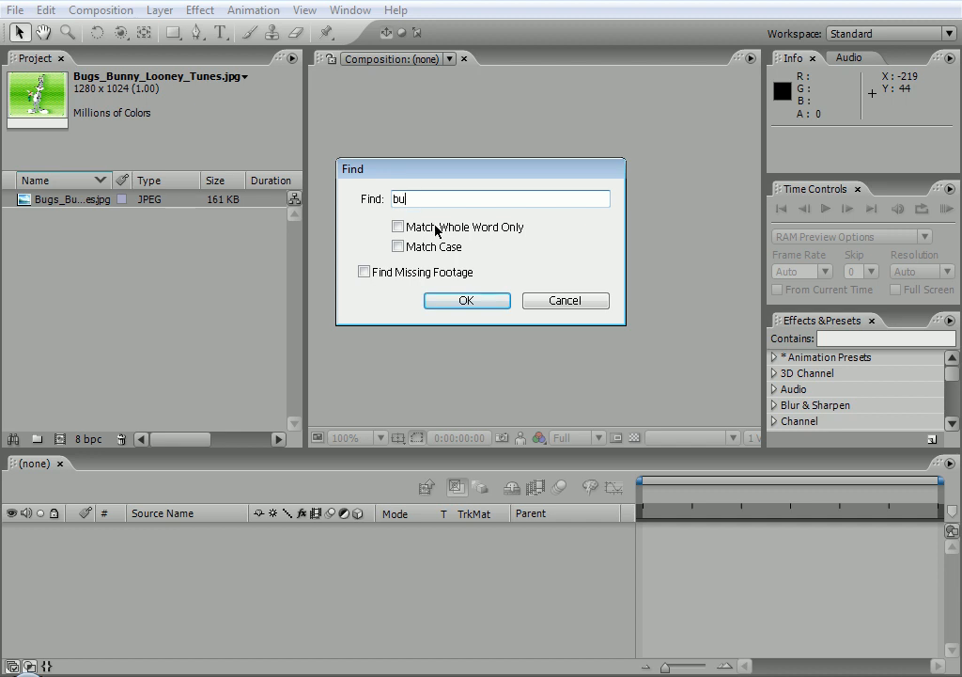
left_click(462, 300)
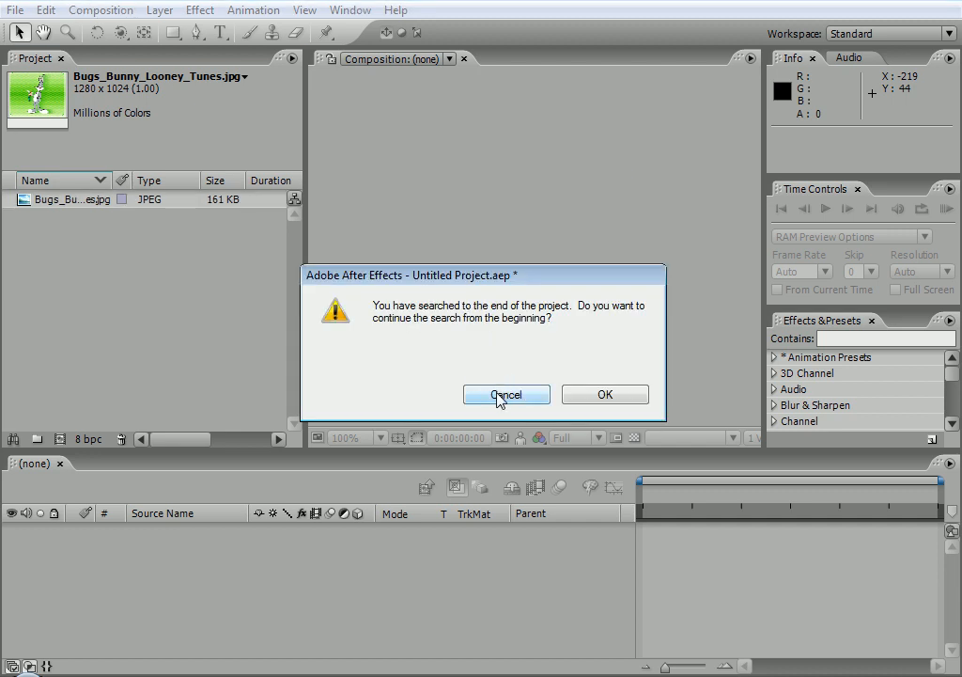
left_click(578, 399)
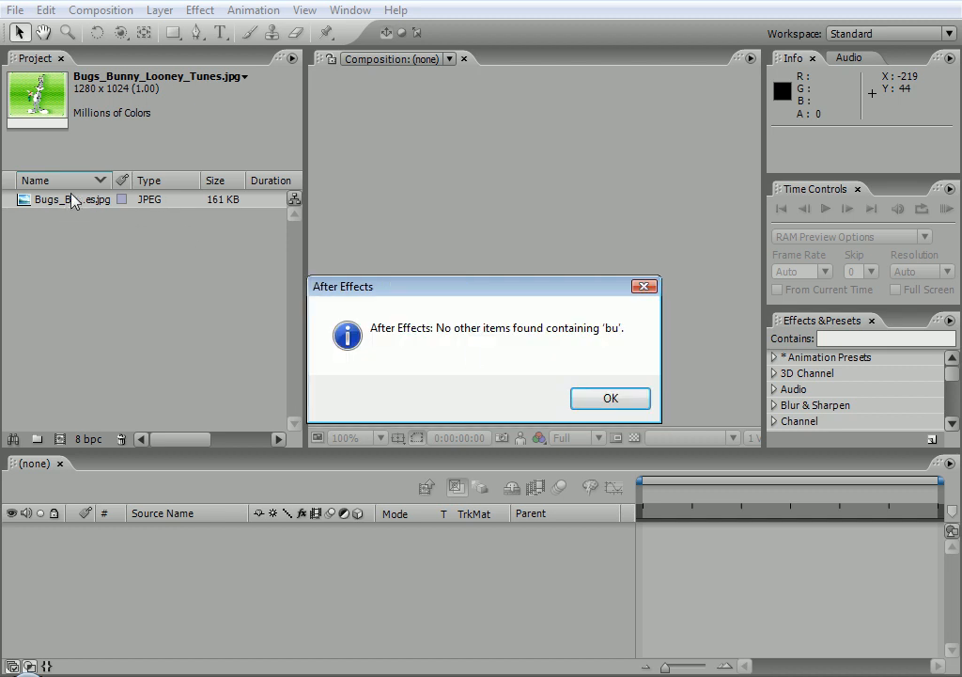
left_click(590, 401)
left_click(66, 200)
left_click(64, 240)
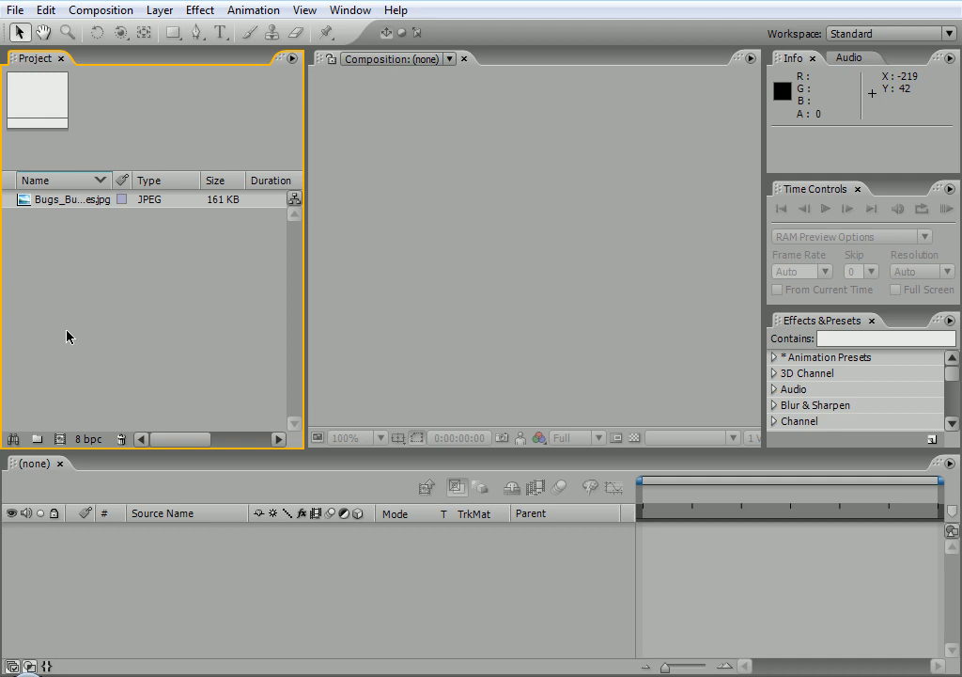
left_click(61, 440)
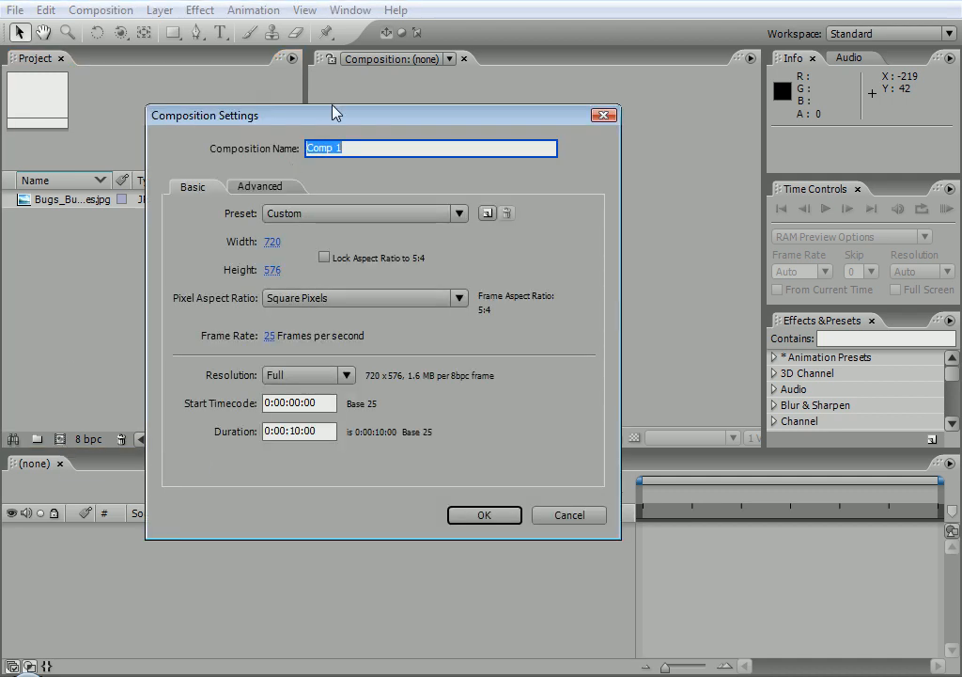
left_click_drag(332, 111, 389, 106)
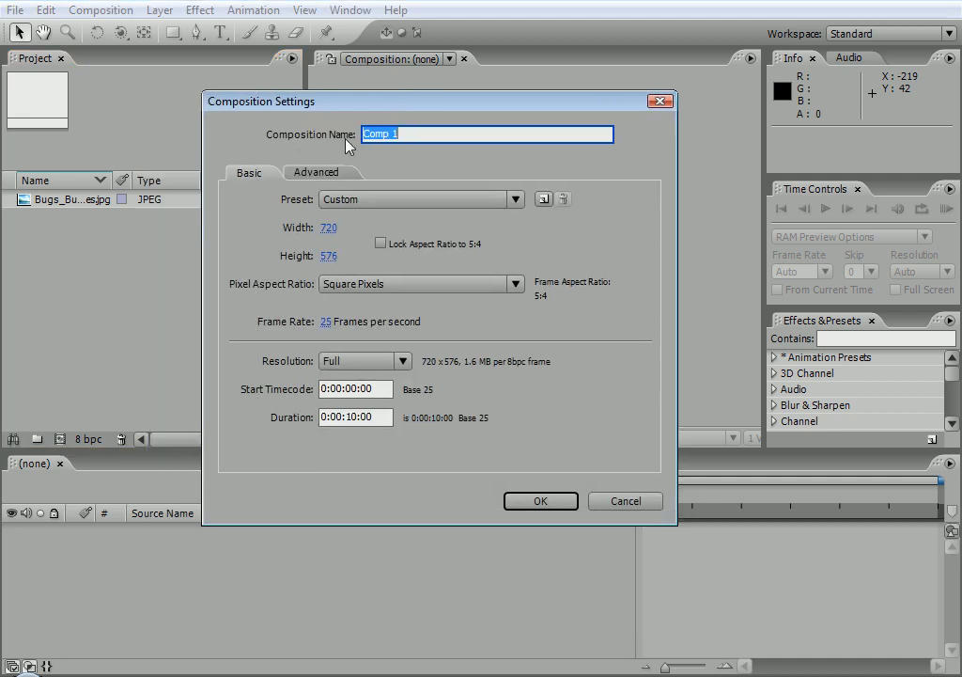
left_click(639, 504)
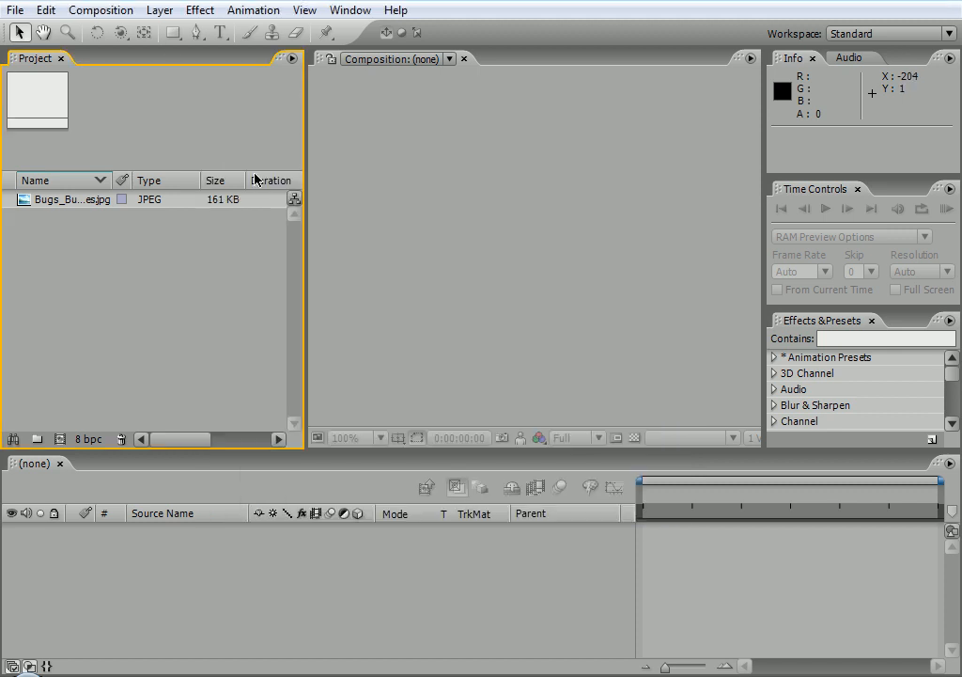
left_click(108, 10)
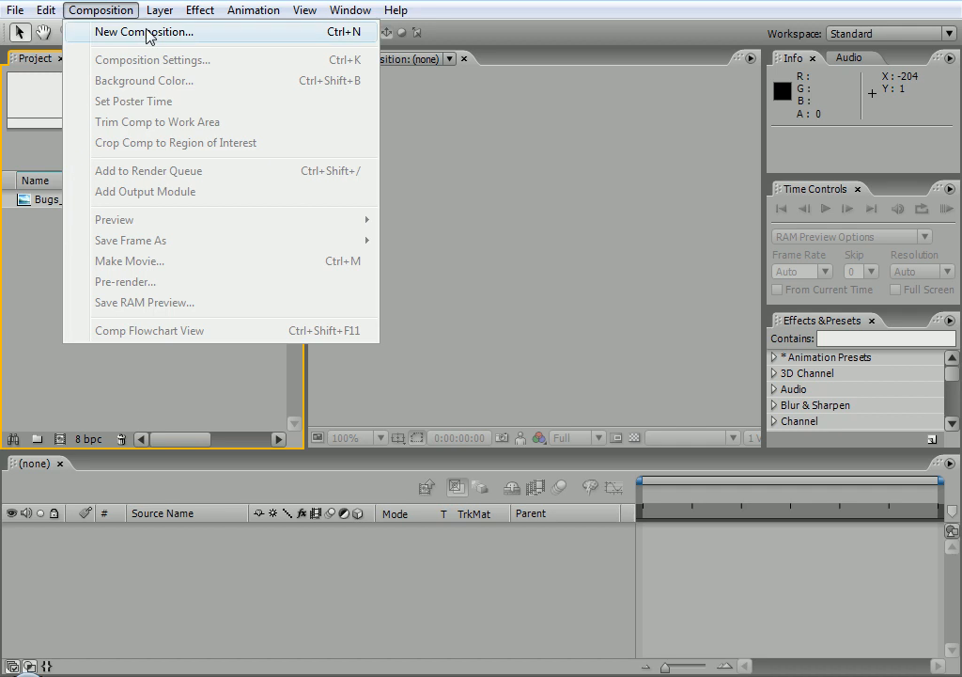
left_click(141, 32)
left_click(651, 508)
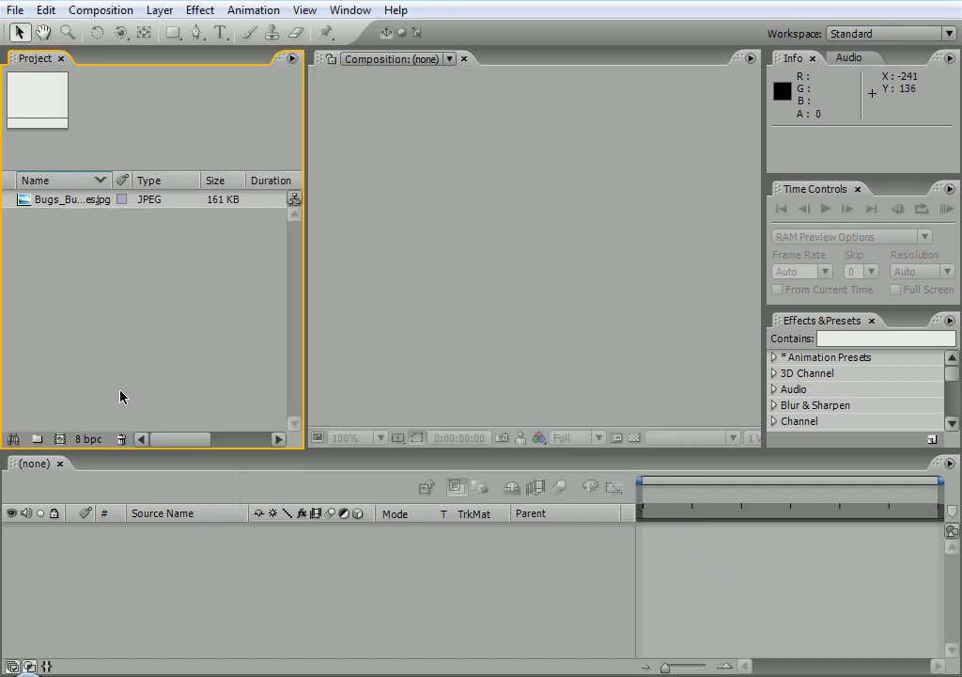
Start a new composition named "My first Movie" with the PAL D1/DV preset
left_click(60, 439)
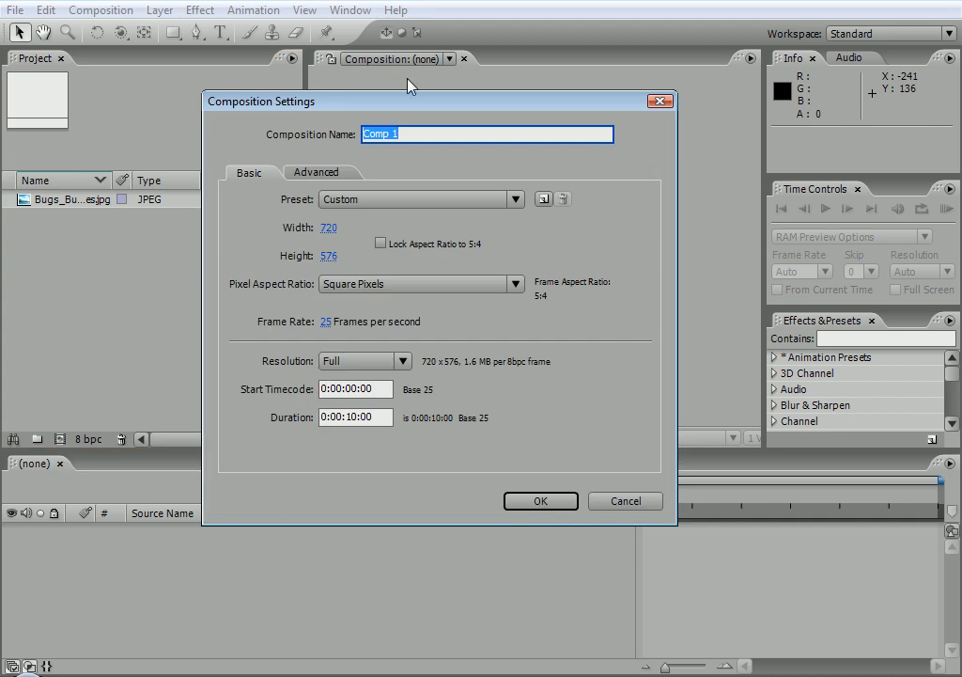
left_click_drag(414, 104, 430, 103)
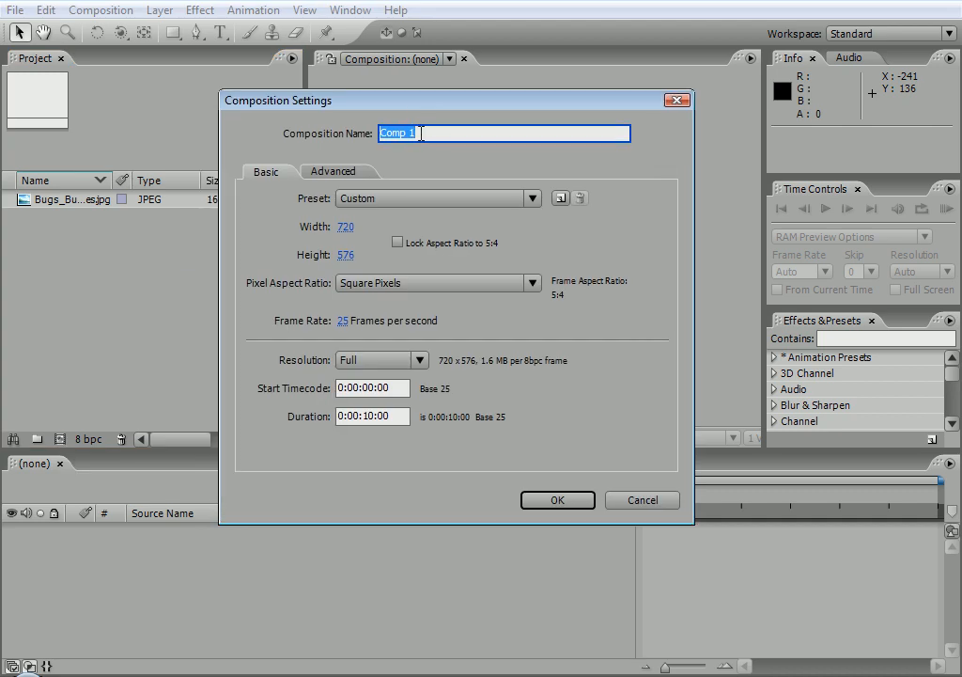
type("My first Movie")
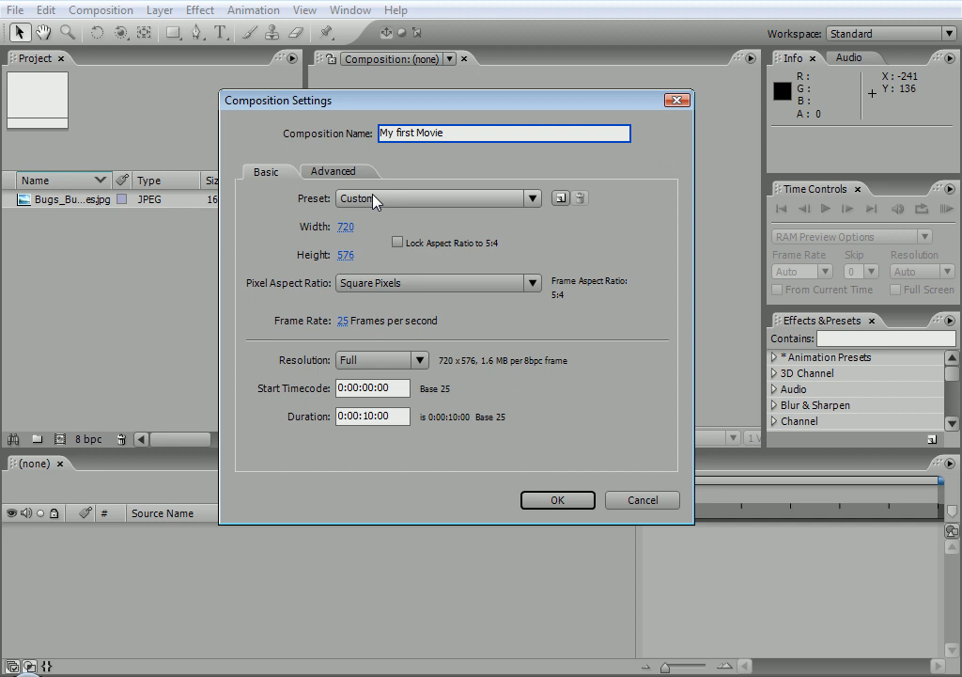
left_click(375, 200)
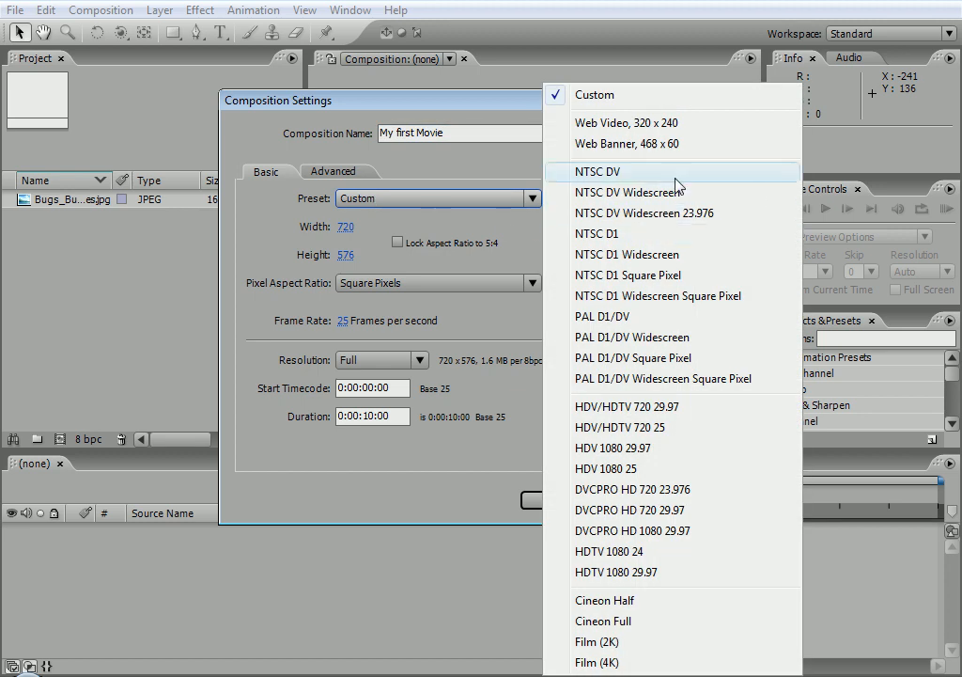
left_click(670, 320)
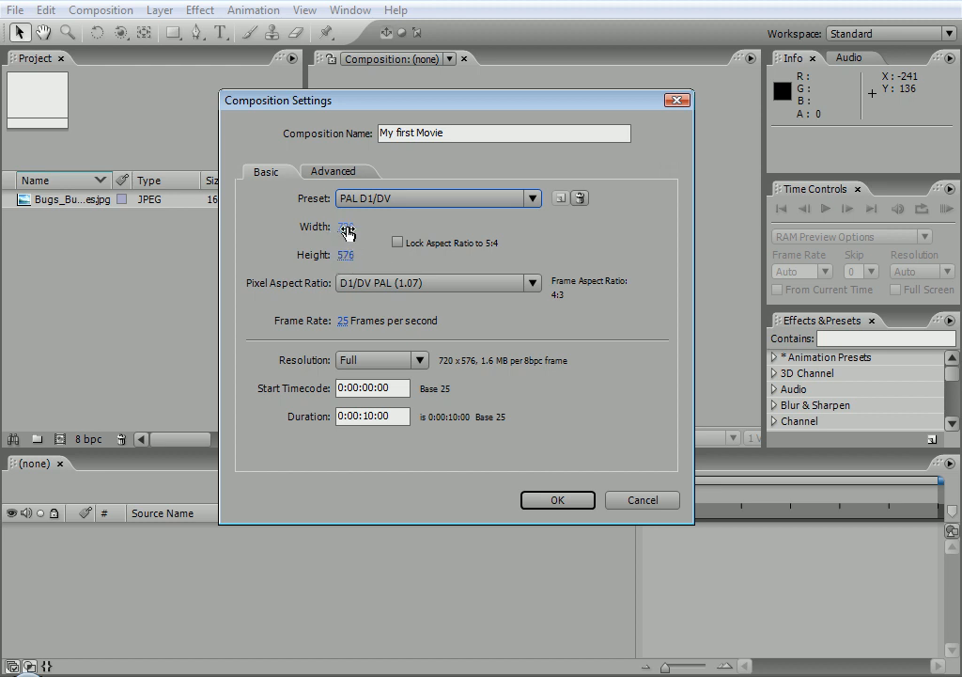
left_click(423, 209)
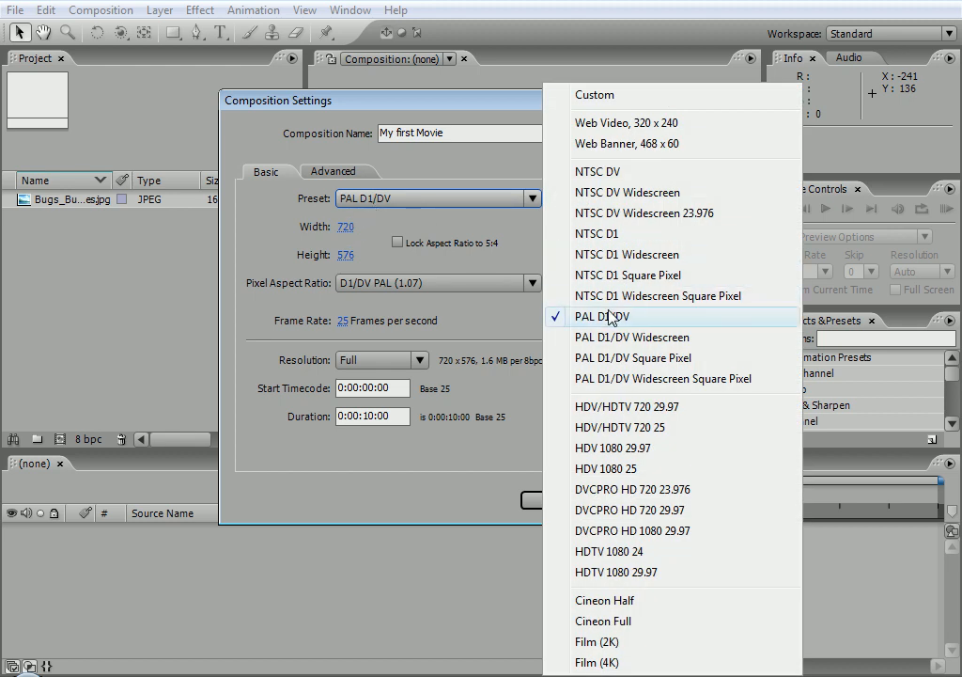
left_click(569, 317)
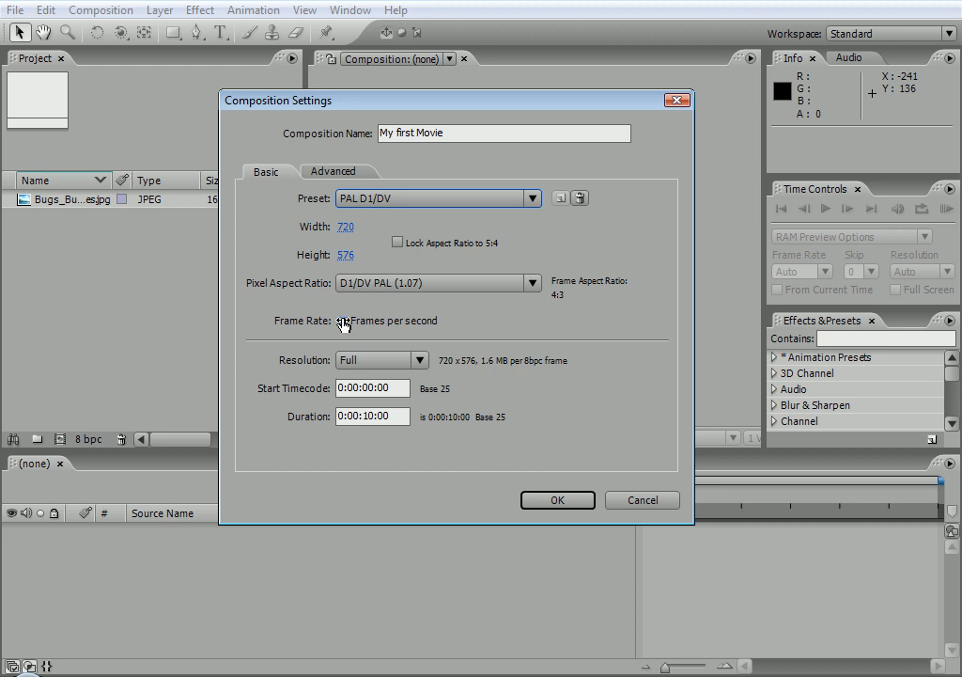
Choose Full as the new composition's resolution
left_click(343, 321)
left_click(354, 363)
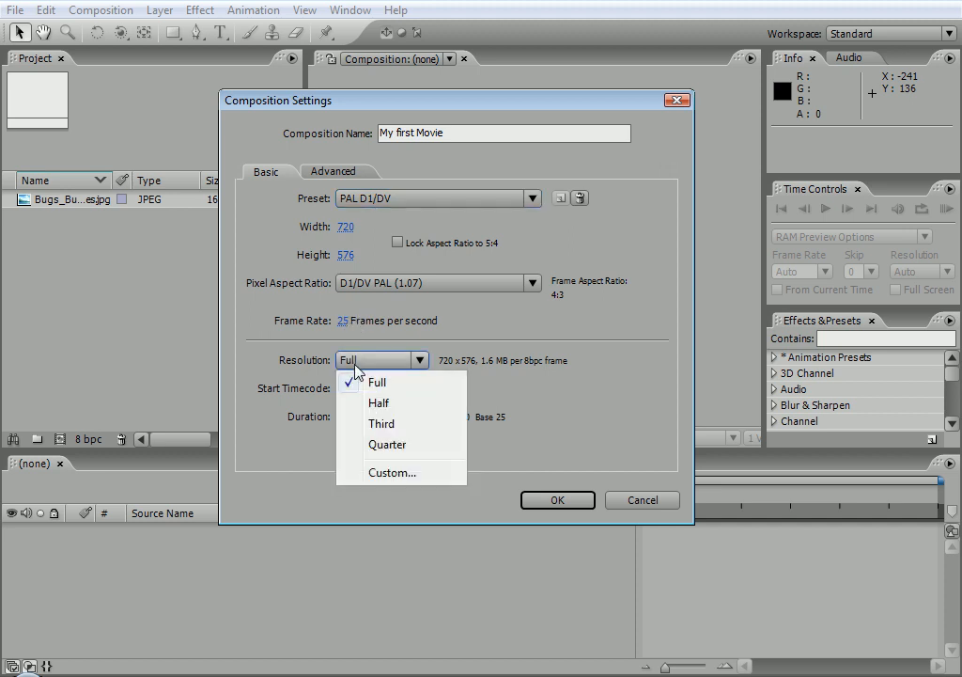
left_click(375, 383)
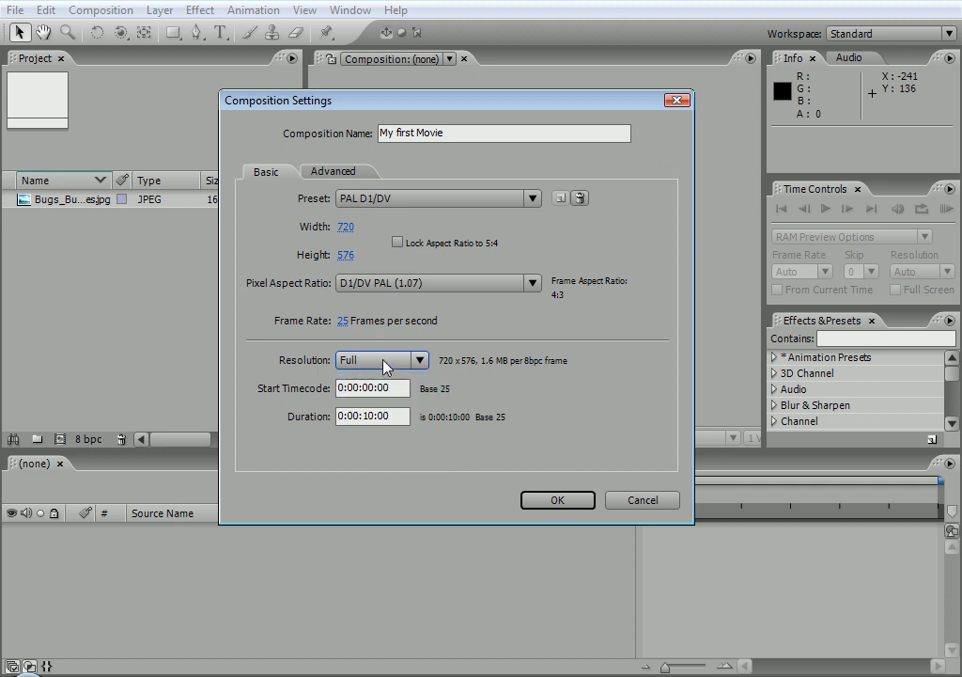
Set the composition's duration to 0:00:04:00 and create it
left_click_drag(445, 98, 363, 48)
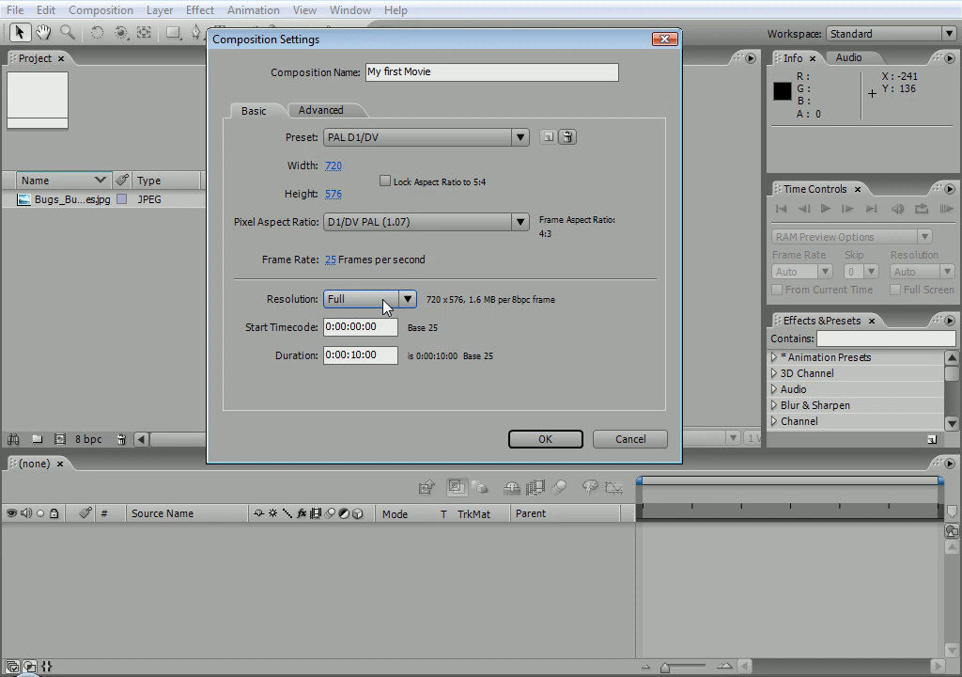
left_click(376, 326)
left_click_drag(376, 326, 269, 321)
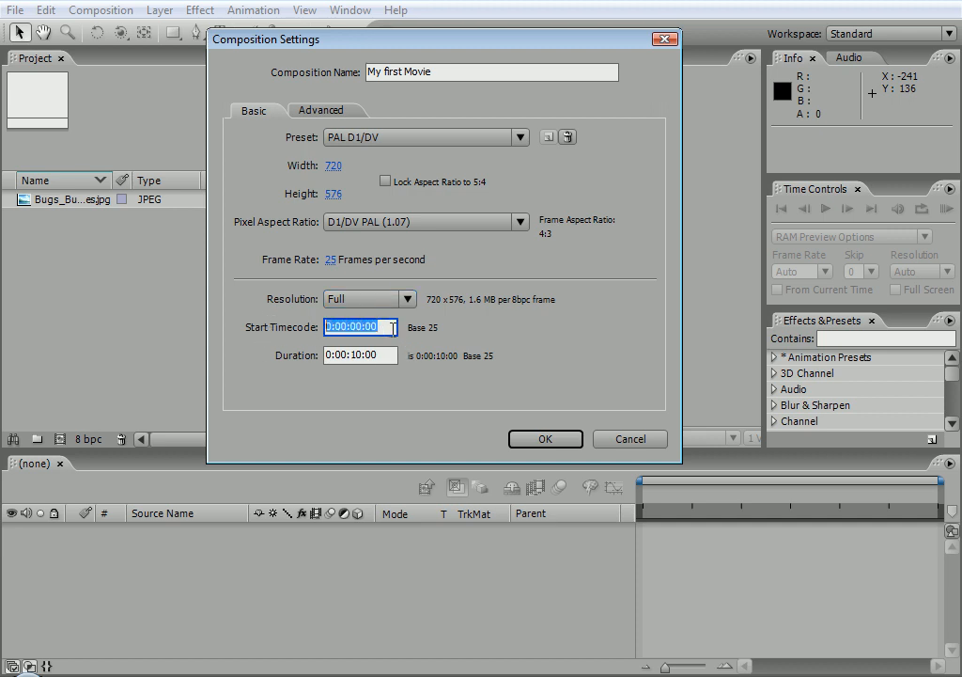
left_click_drag(387, 355, 269, 355)
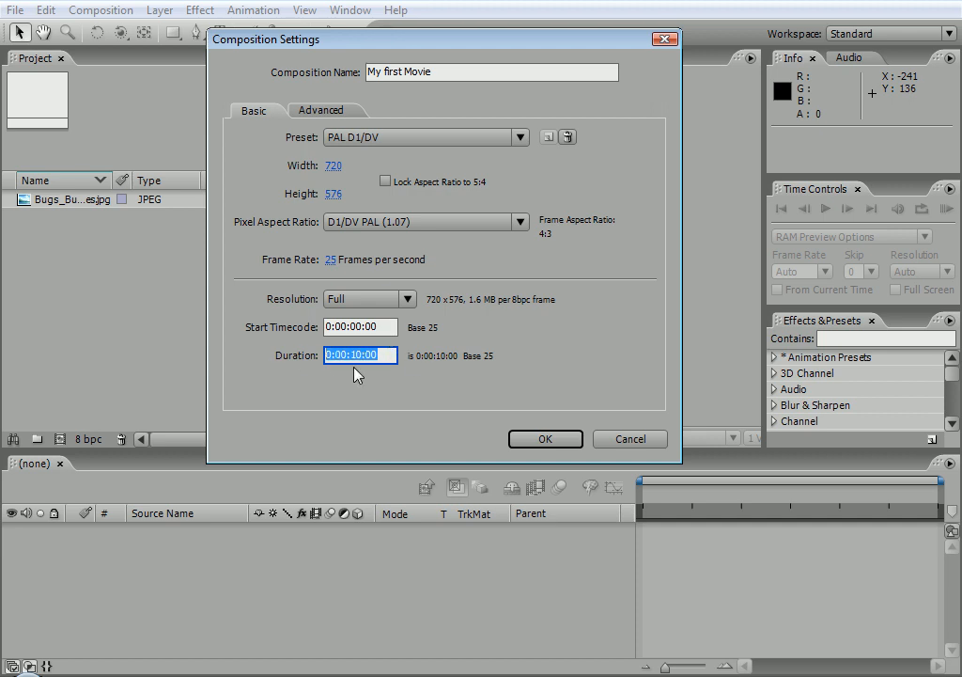
left_click_drag(352, 355, 361, 348)
type("4")
left_click_drag(380, 357, 360, 355)
left_click_drag(357, 349, 319, 356)
left_click(548, 438)
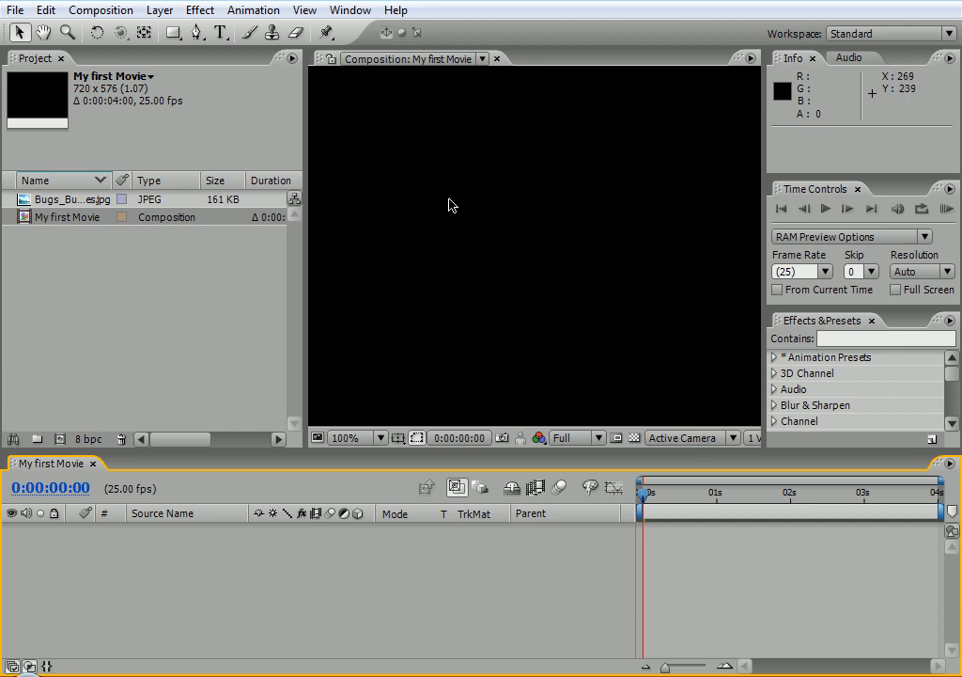
Try adding Bugs_Bunny_Looney_Tunes.jpg to My first Movie by dropping it onto the composition item in the project, undoing each attempt
left_click(56, 201)
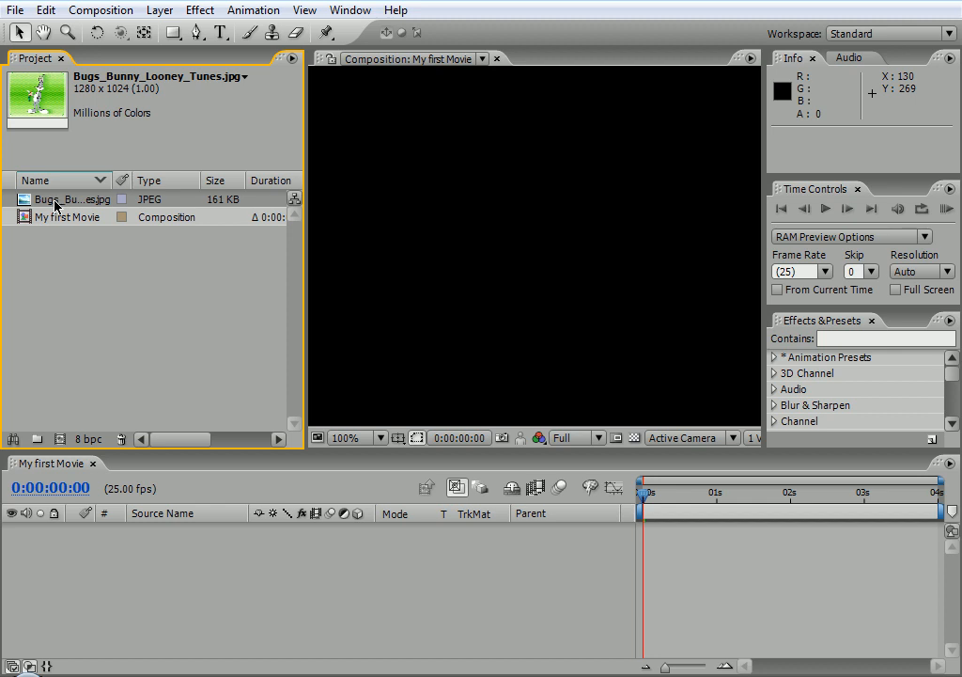
left_click_drag(55, 203, 70, 220)
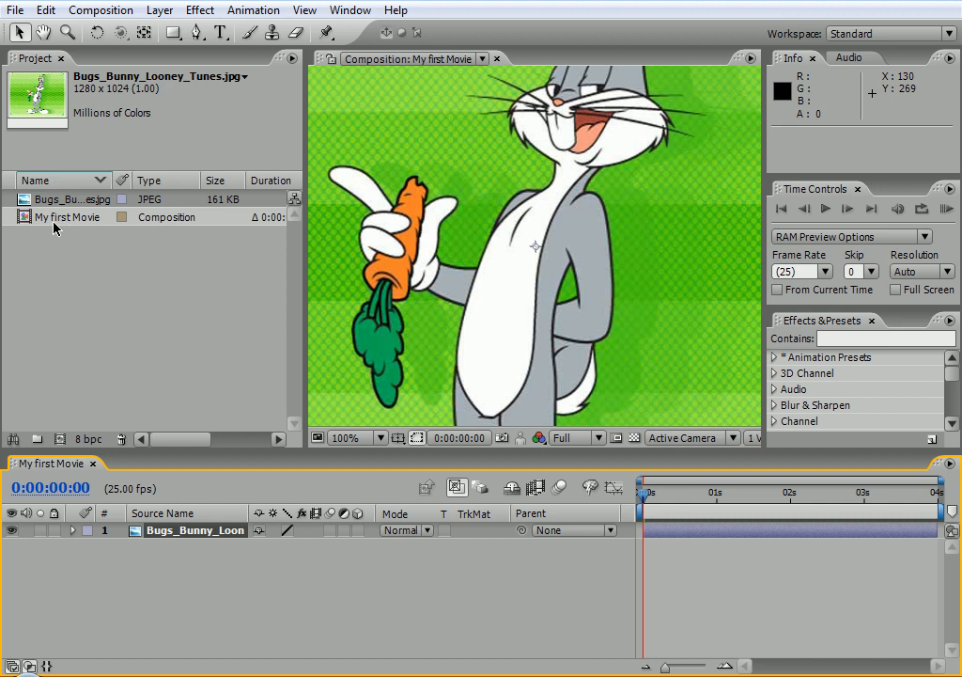
key("ctrl+z")
left_click(46, 200)
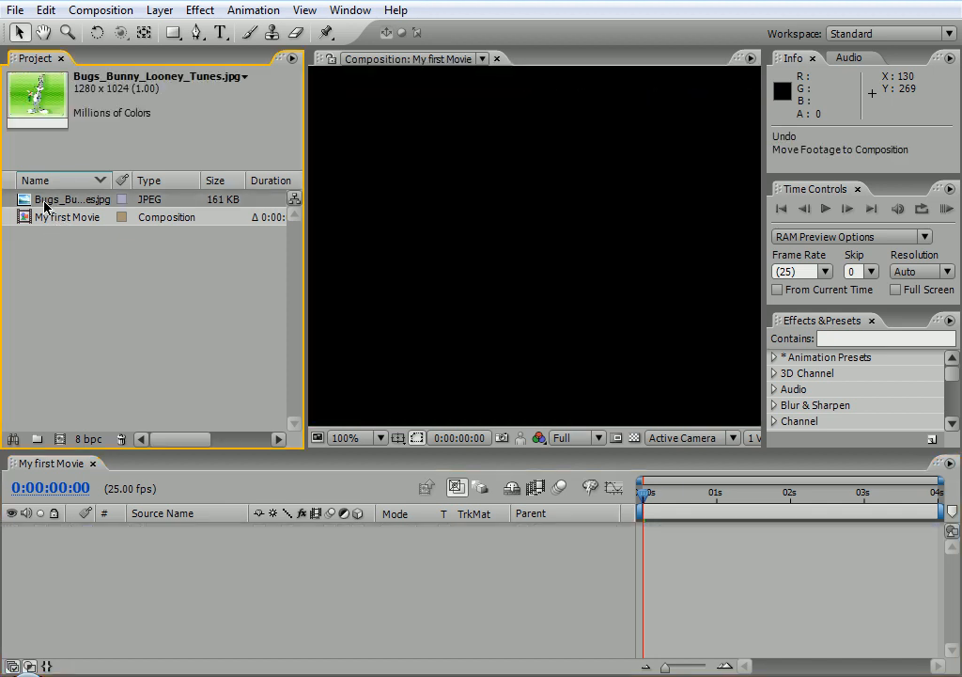
left_click_drag(46, 203, 60, 221)
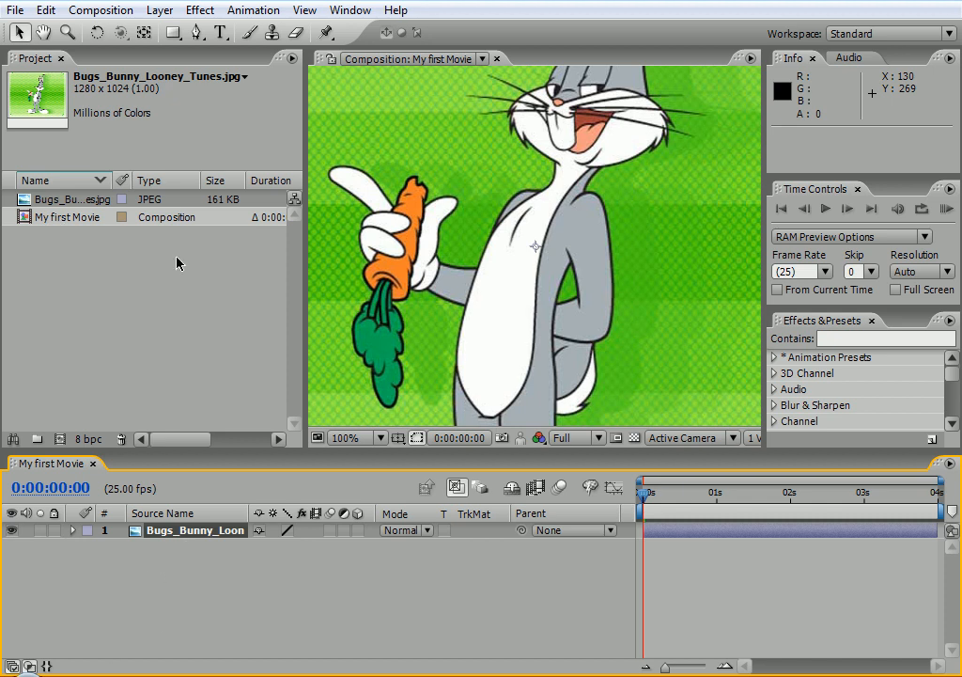
key("ctrl+z")
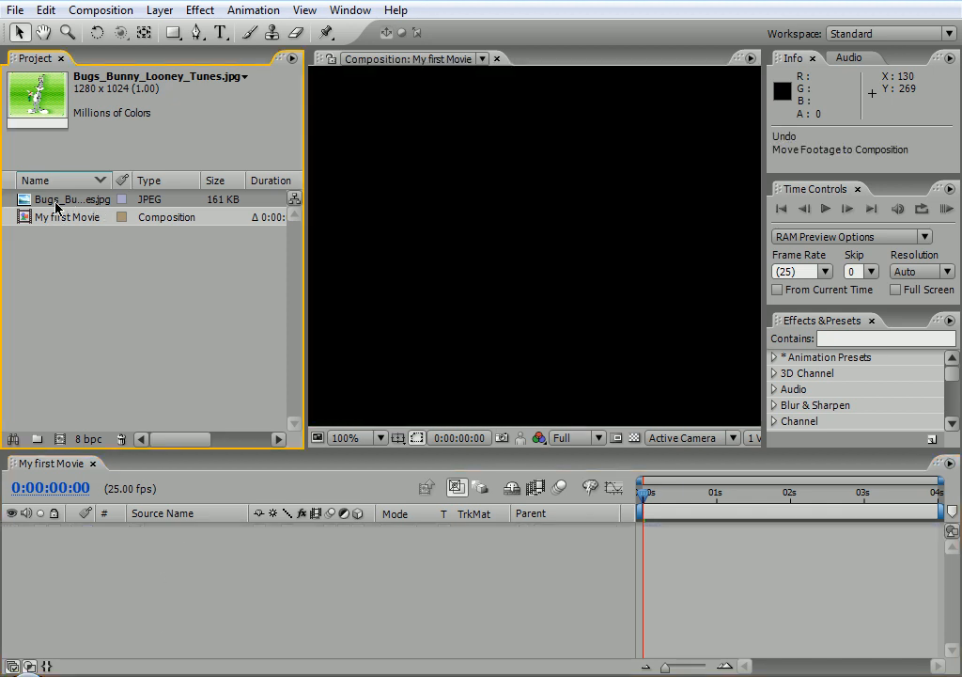
Try placing the image in the timeline and directly in the composition view, undoing each placement
left_click_drag(58, 204, 124, 560)
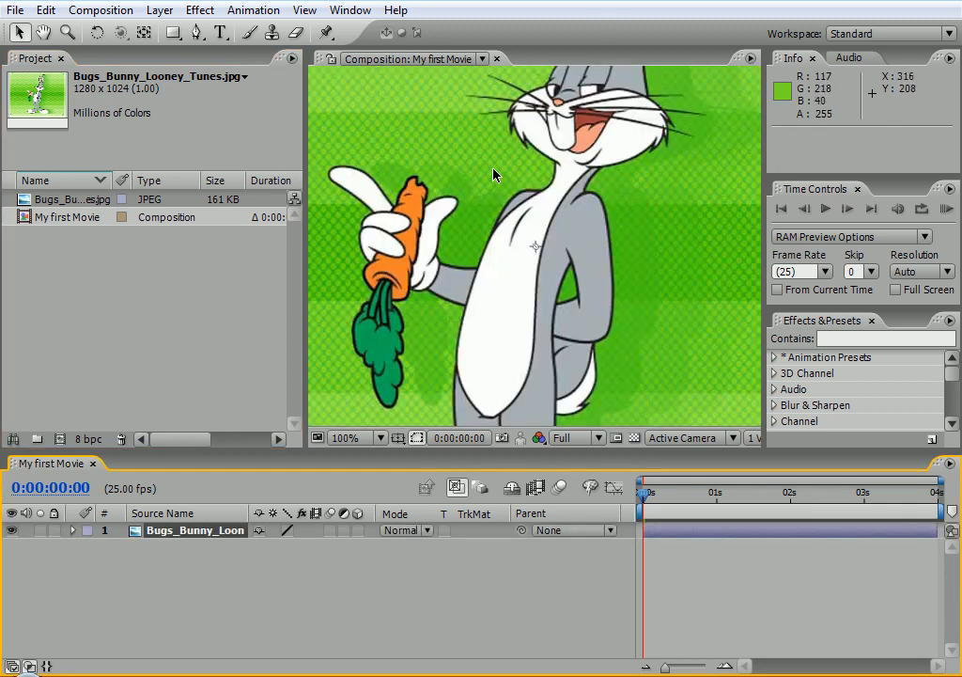
key("ctrl+z")
left_click_drag(71, 203, 519, 230)
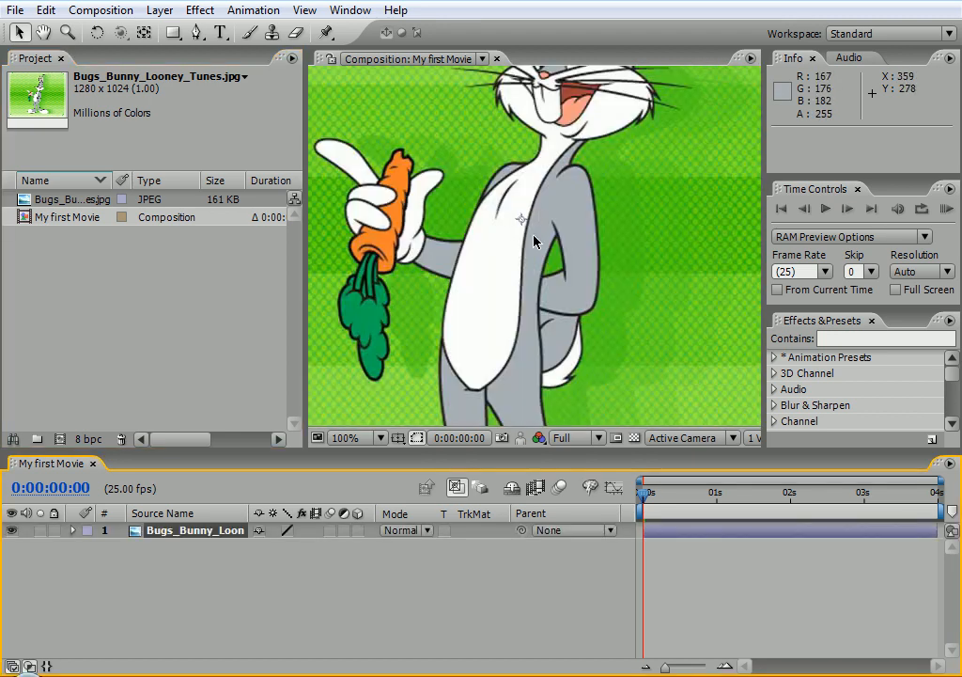
key("ctrl+z")
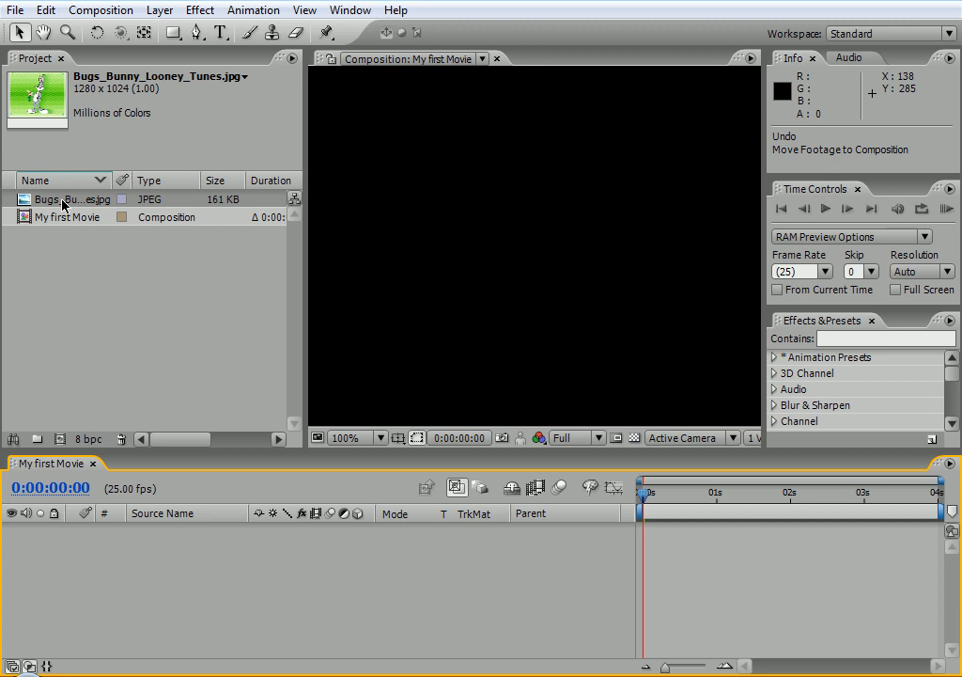
Add Bugs_Bunny_Looney_Tunes.jpg as a layer in the My first Movie timeline
left_click_drag(62, 206, 153, 554)
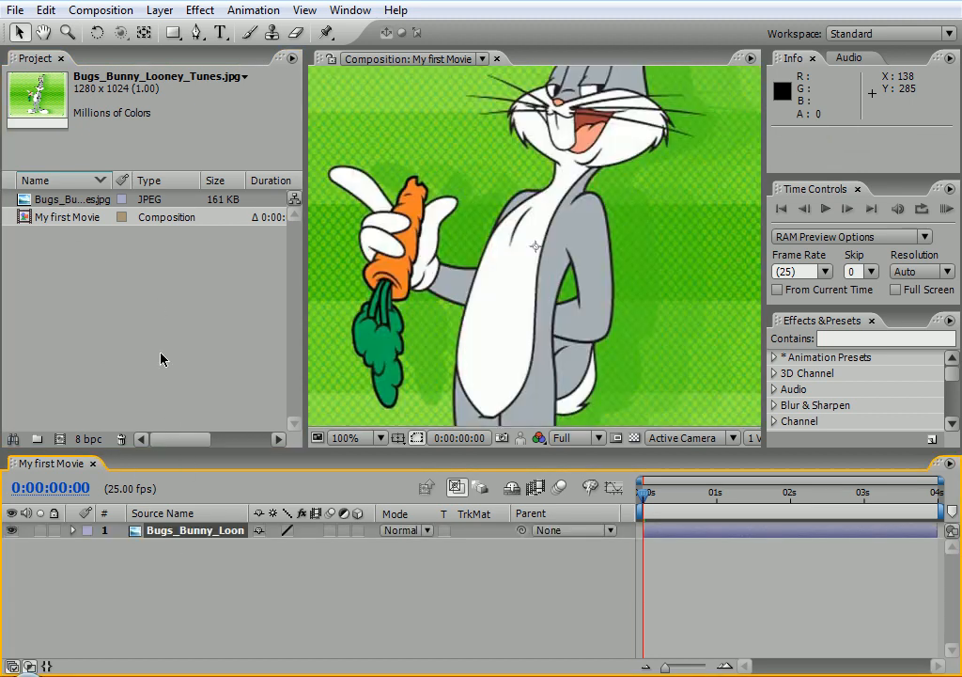